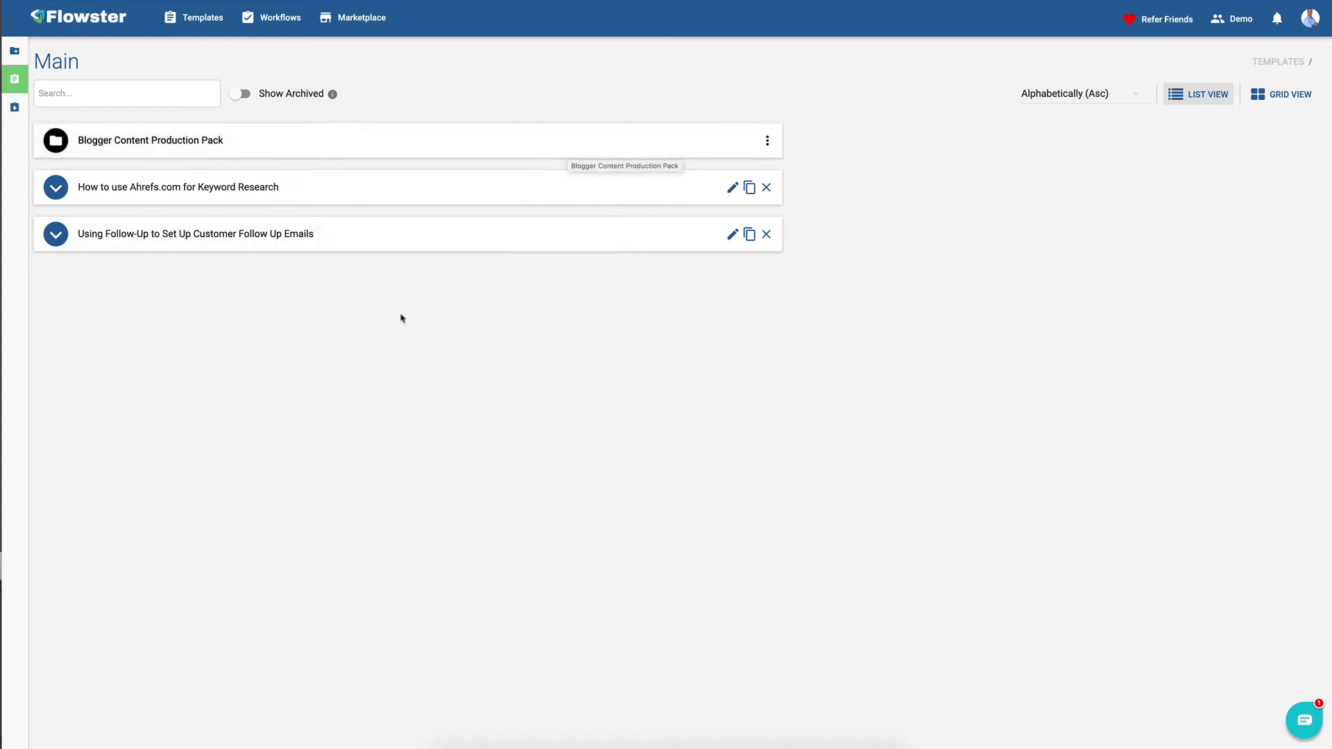
- Create a new Flowster template named 'Demo'
mouse_move(35, 83)
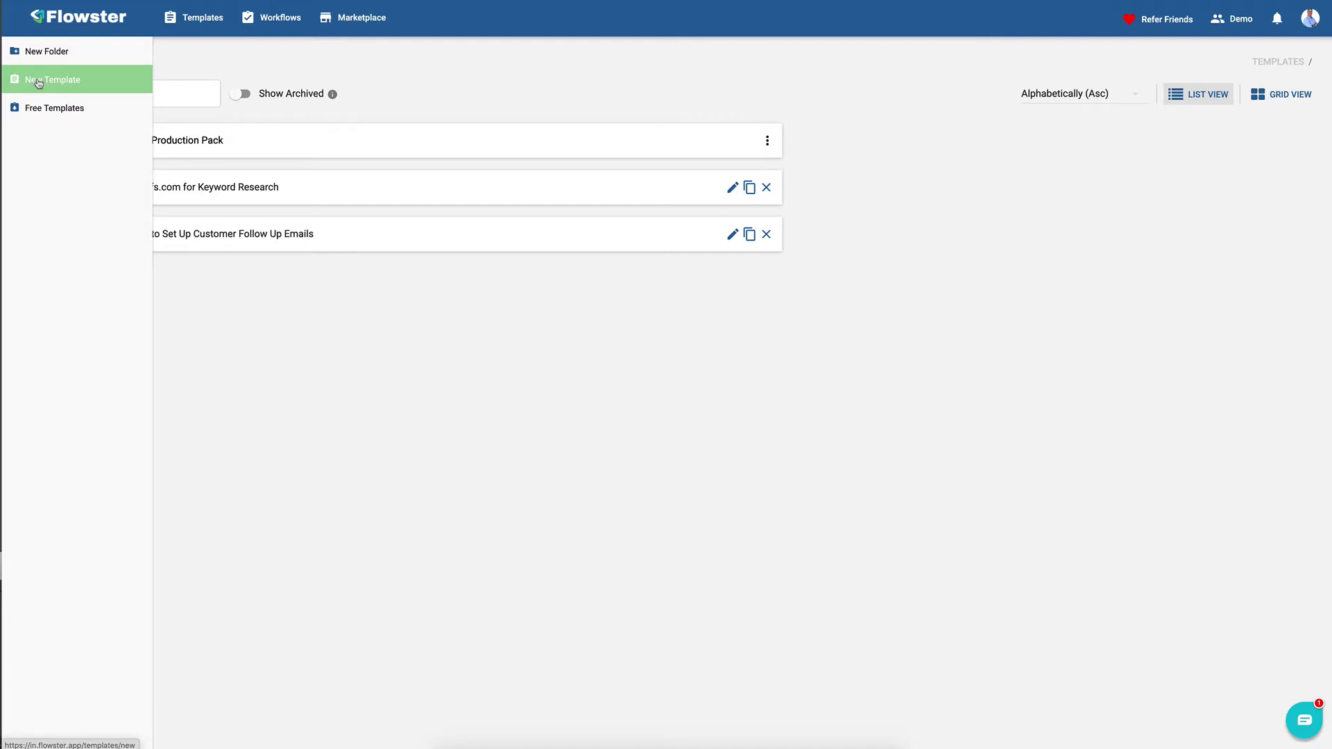
click(38, 82)
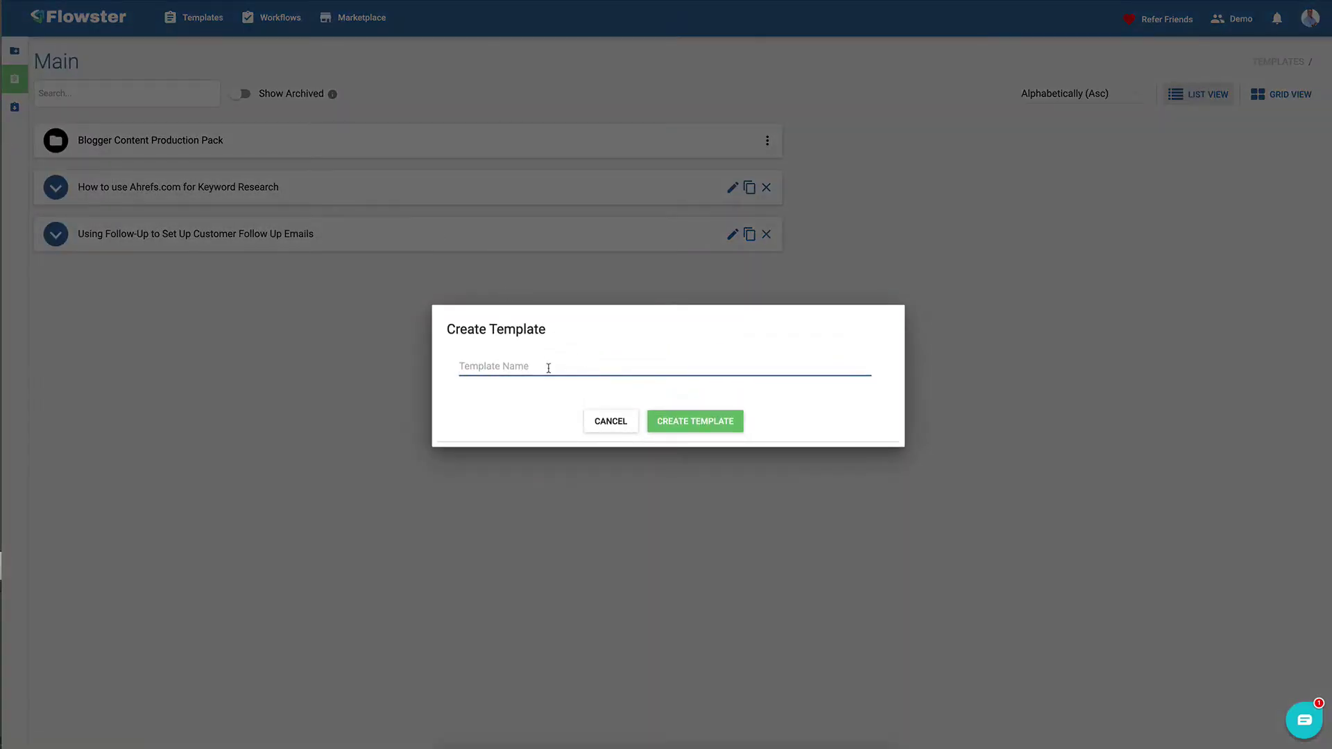
text(Demo)
key(Return)
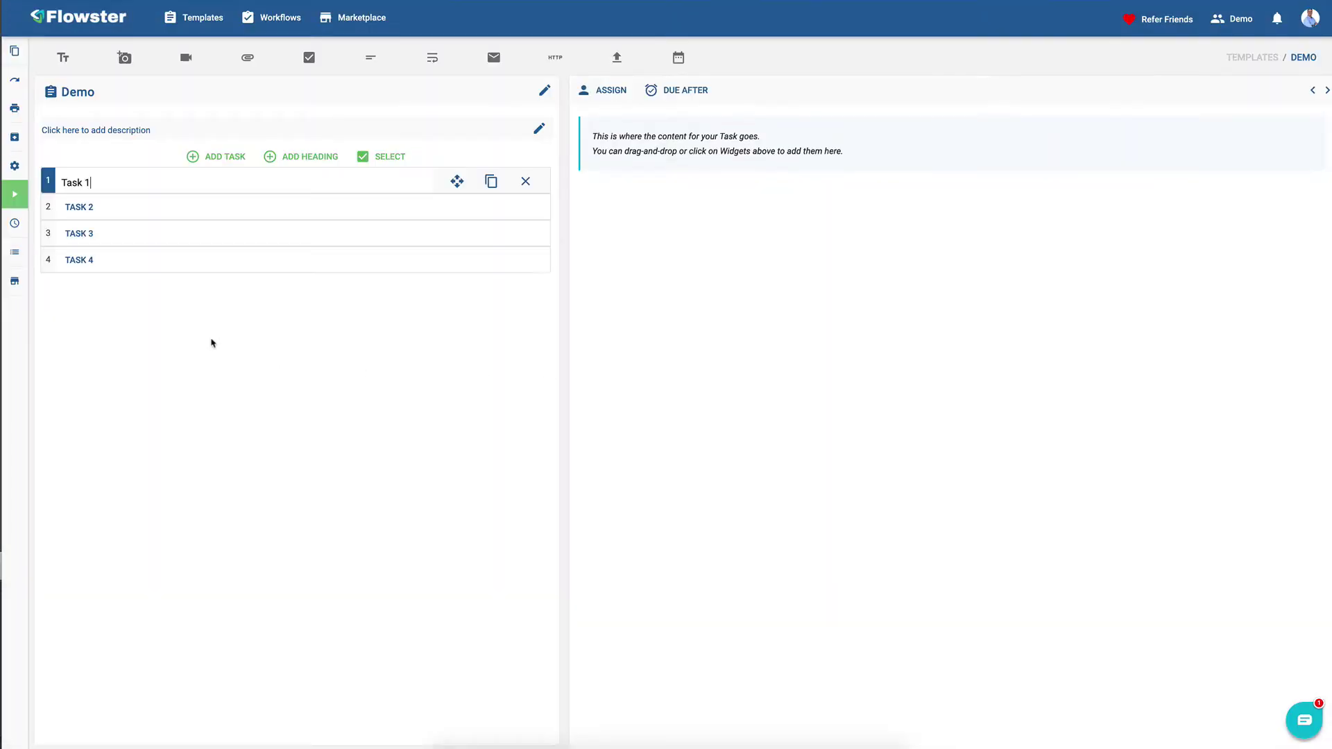
- Look over the four default tasks, then rename Task 1 to 'Contact Info'
click(123, 206)
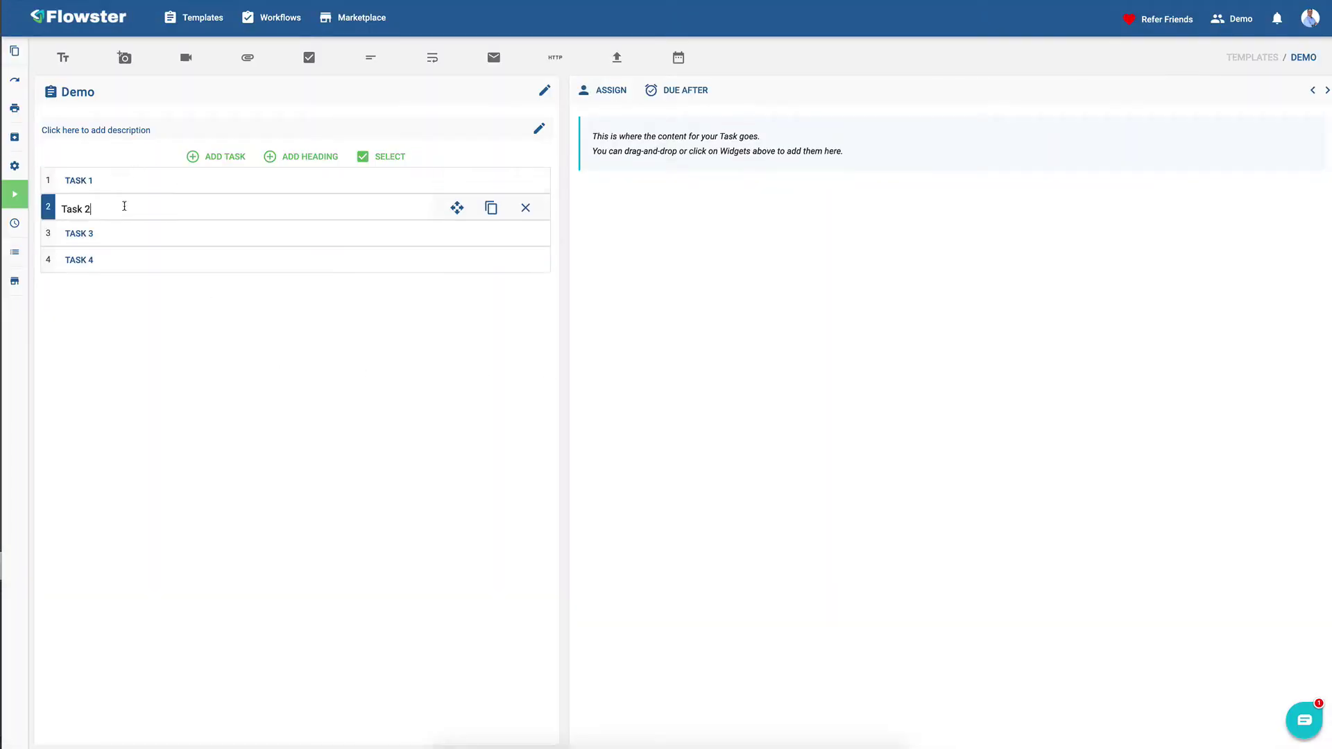
click(119, 235)
click(121, 262)
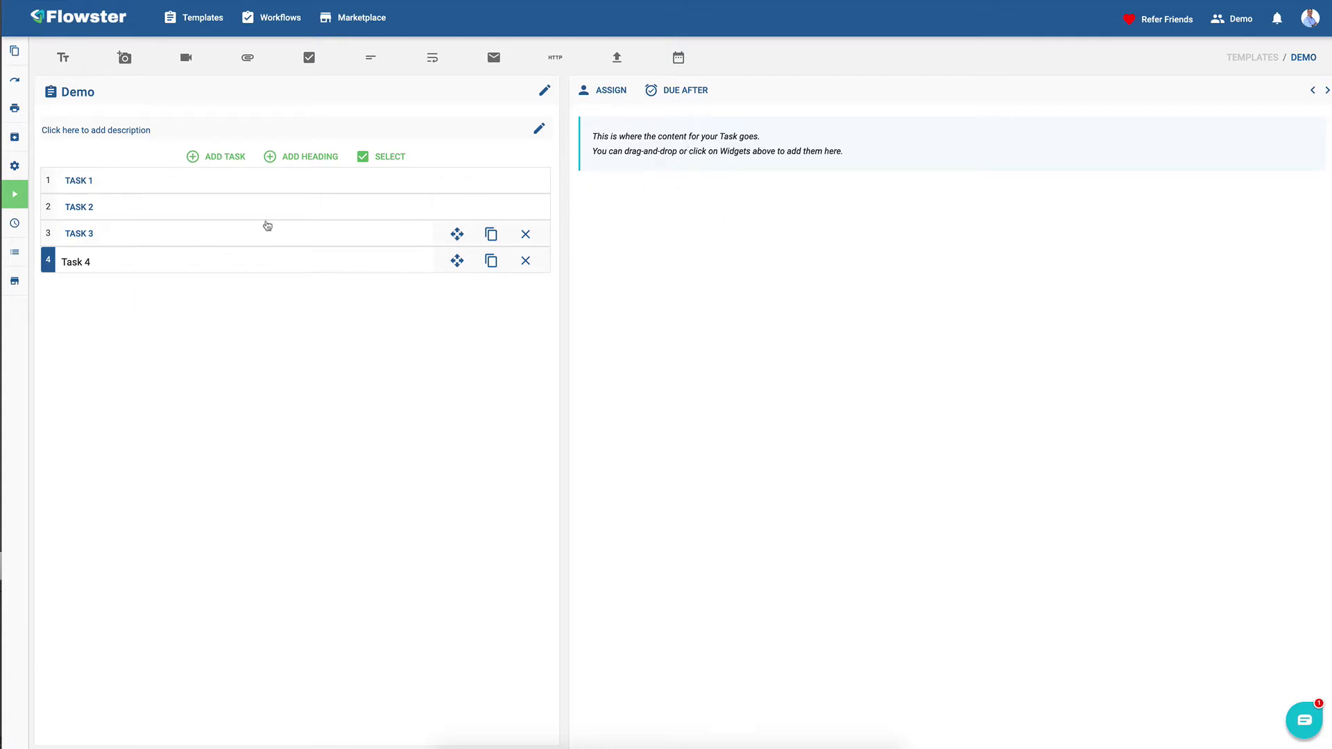
click(124, 181)
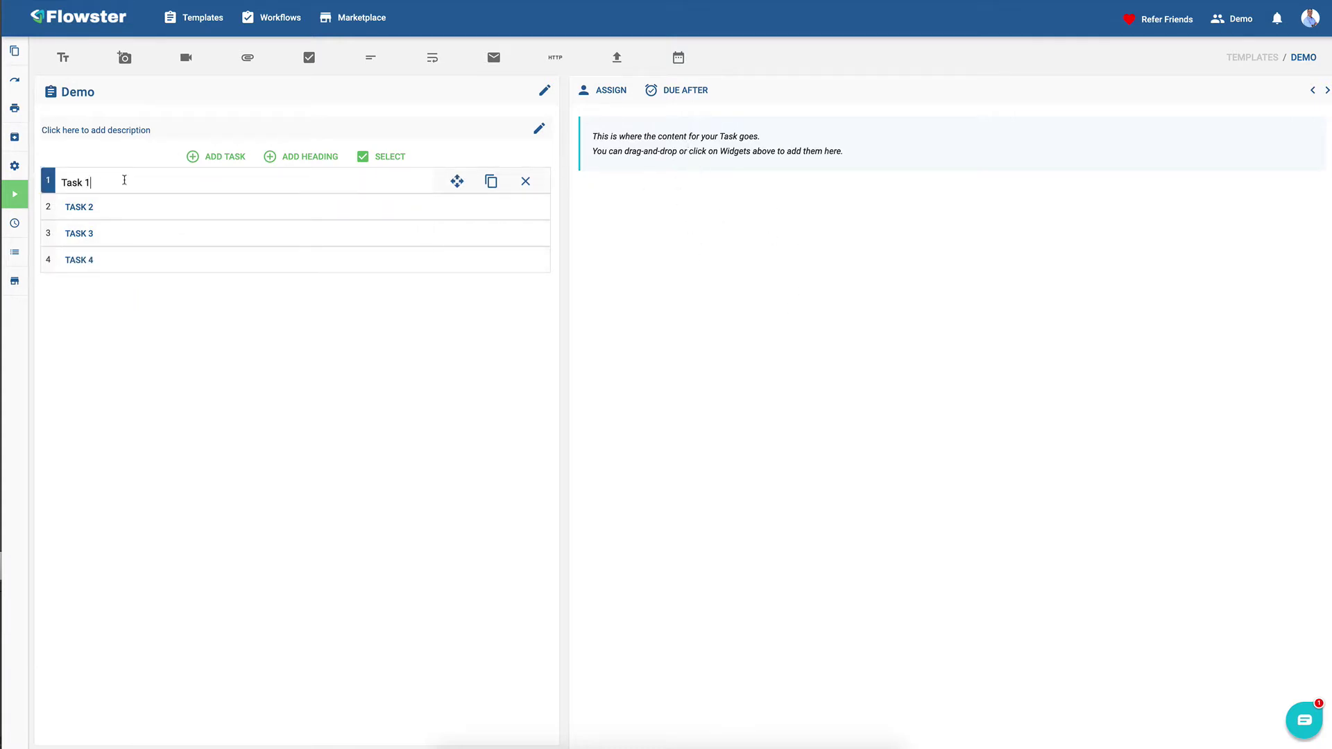
key(ctrl+a)
text(Contact Inf)
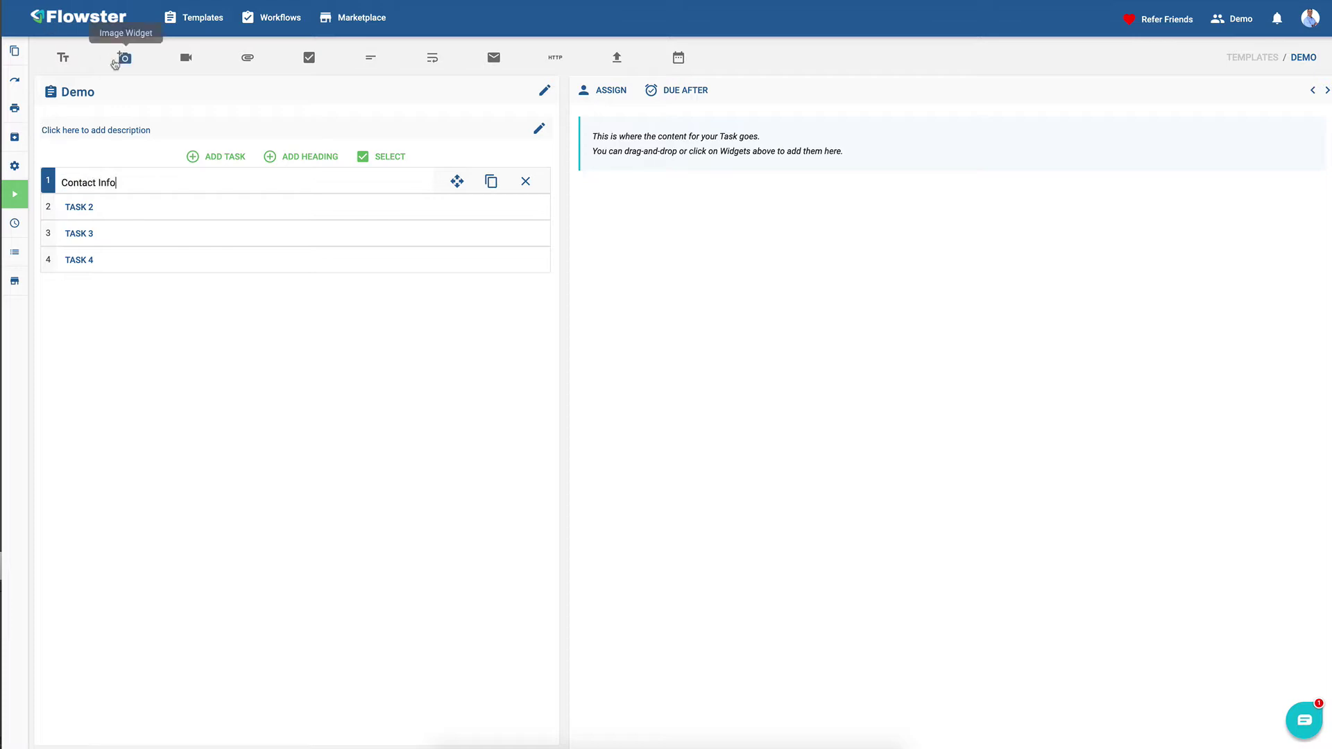
- Add a text block reading 'In this section you are going to store some contact info.'
click(63, 61)
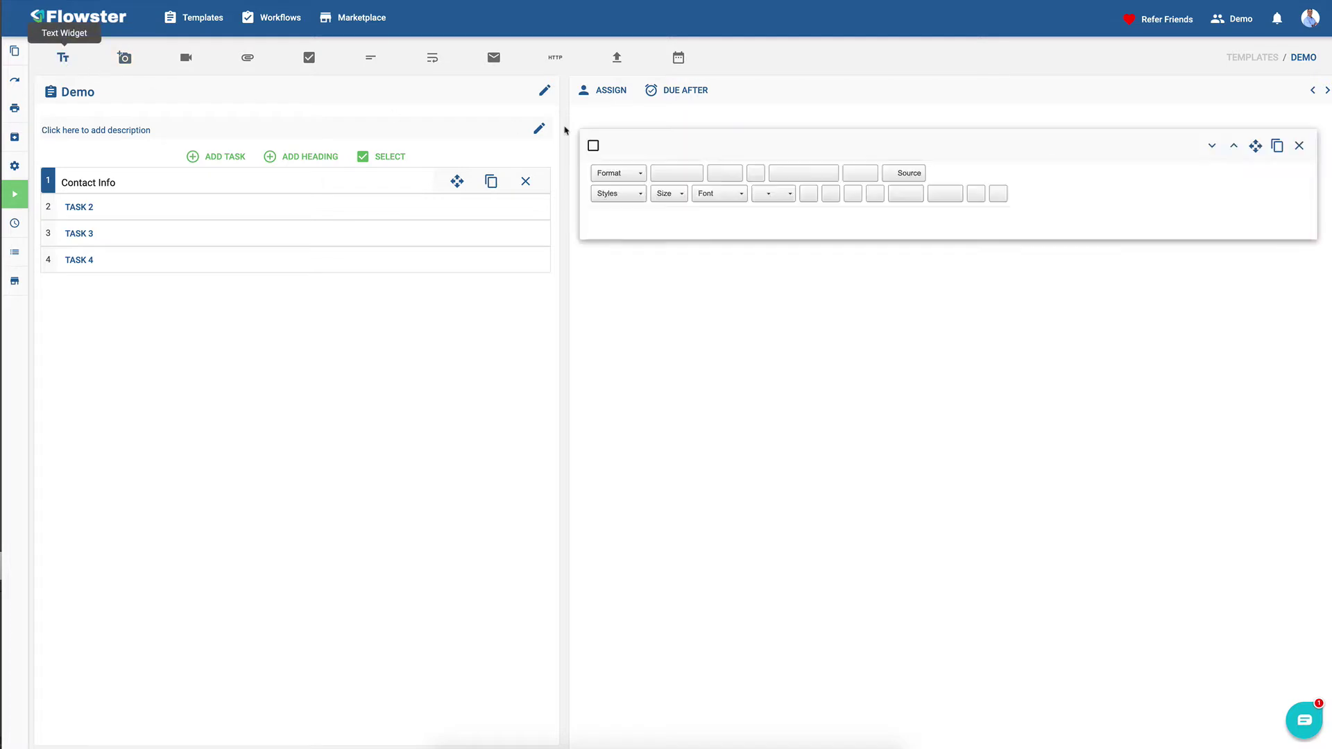
click(632, 220)
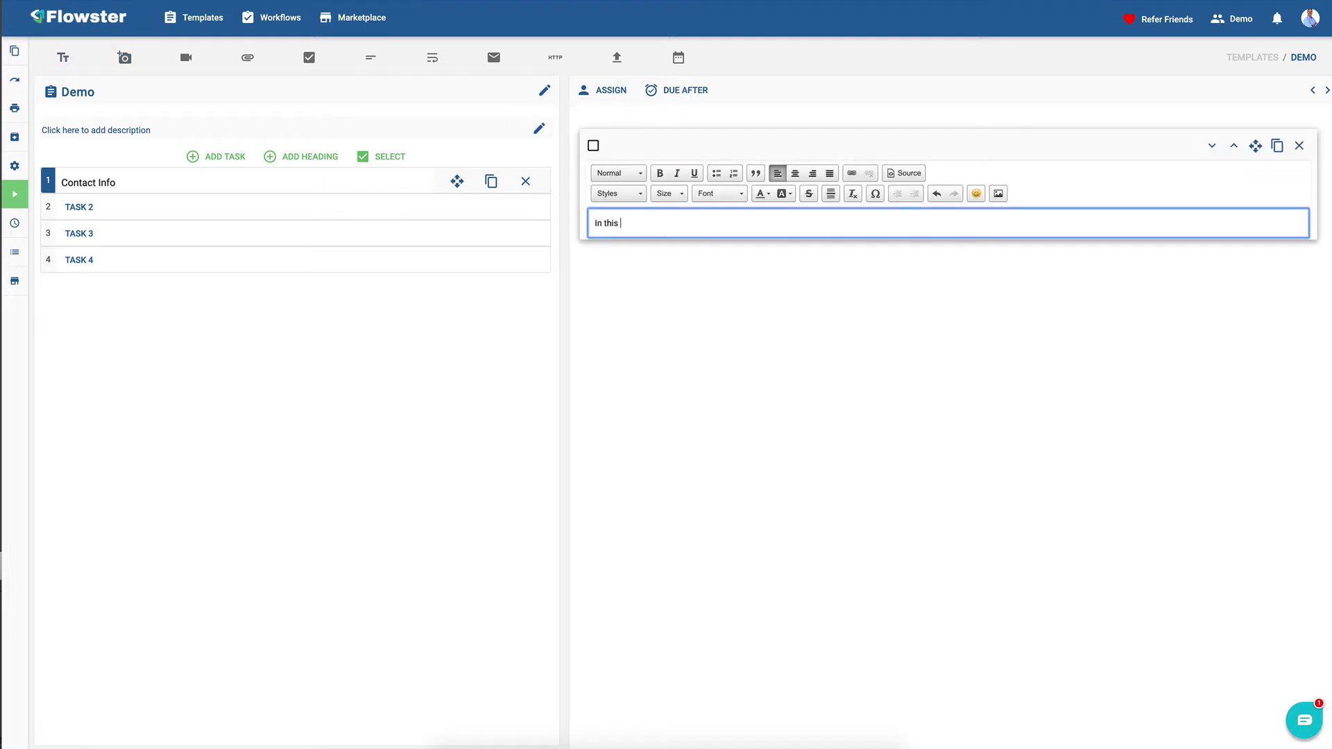
text(In this section you are going to store some contact info.)
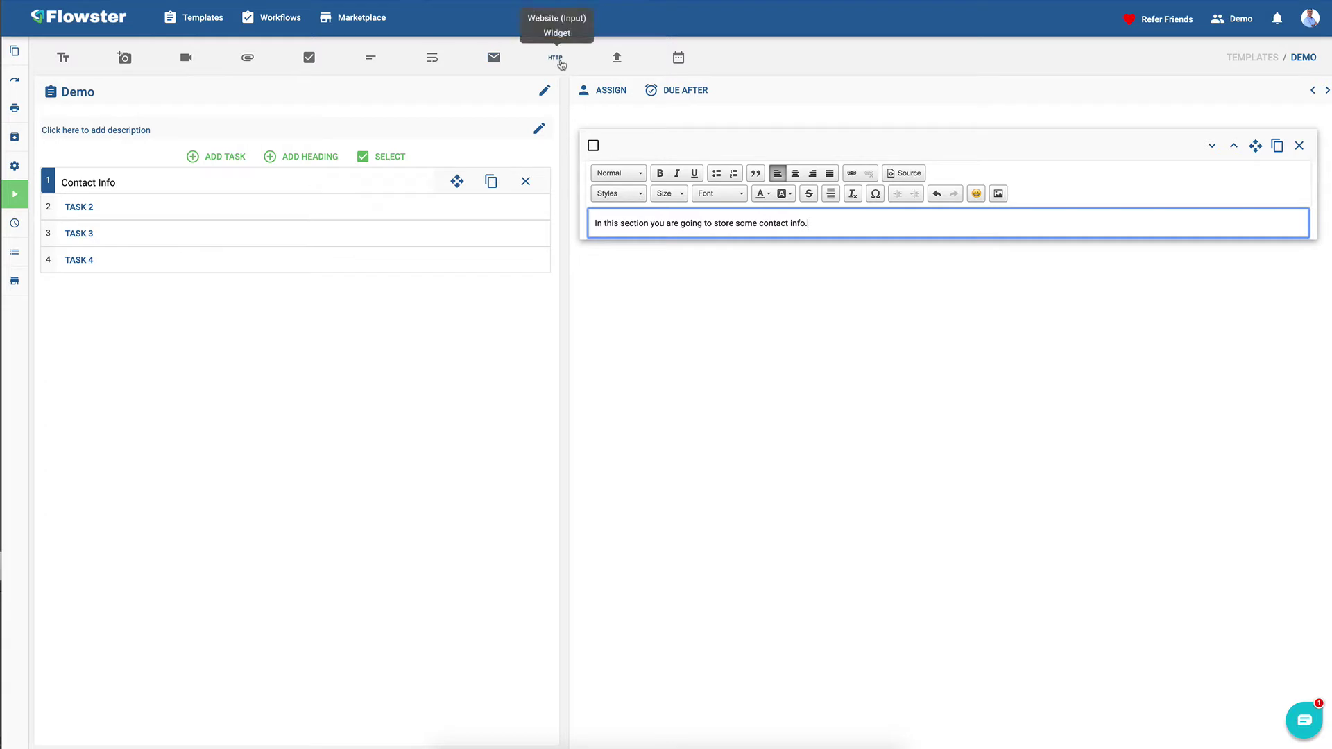
click(660, 254)
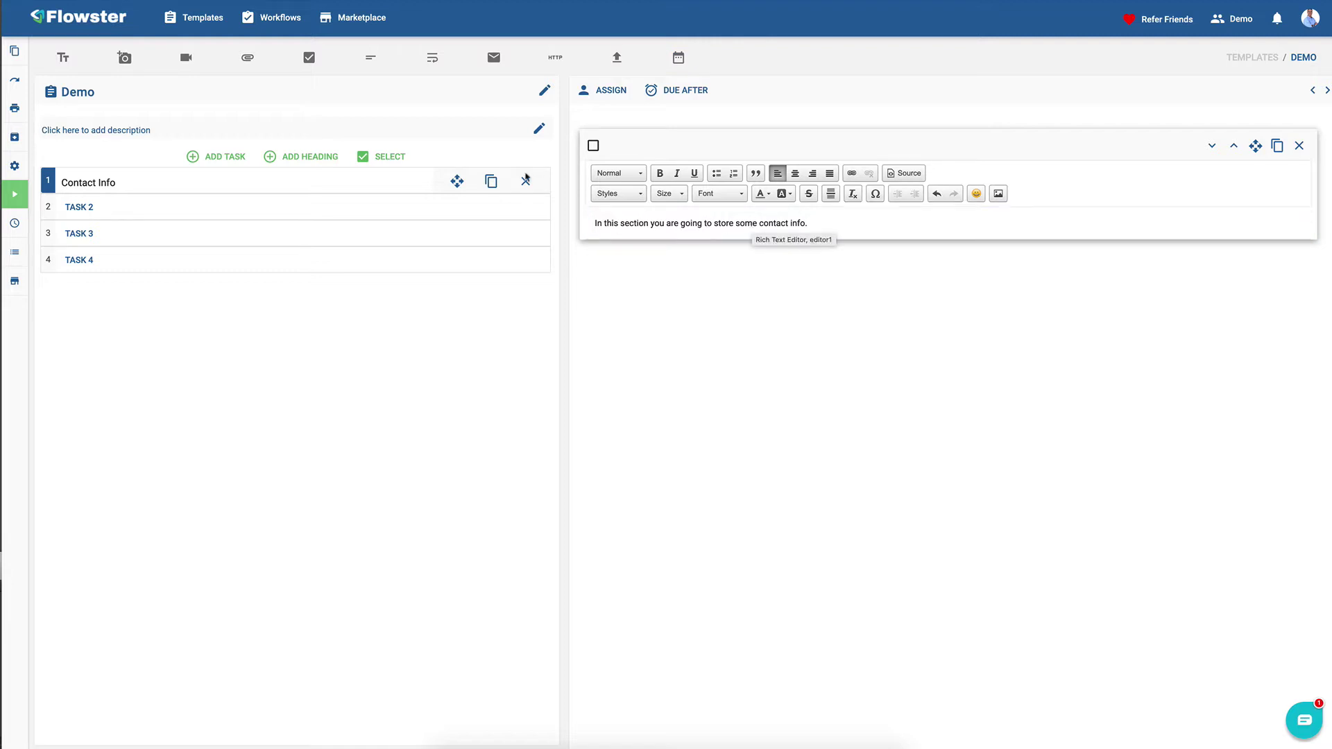
- Add a required email input field labelled 'Email'
click(493, 60)
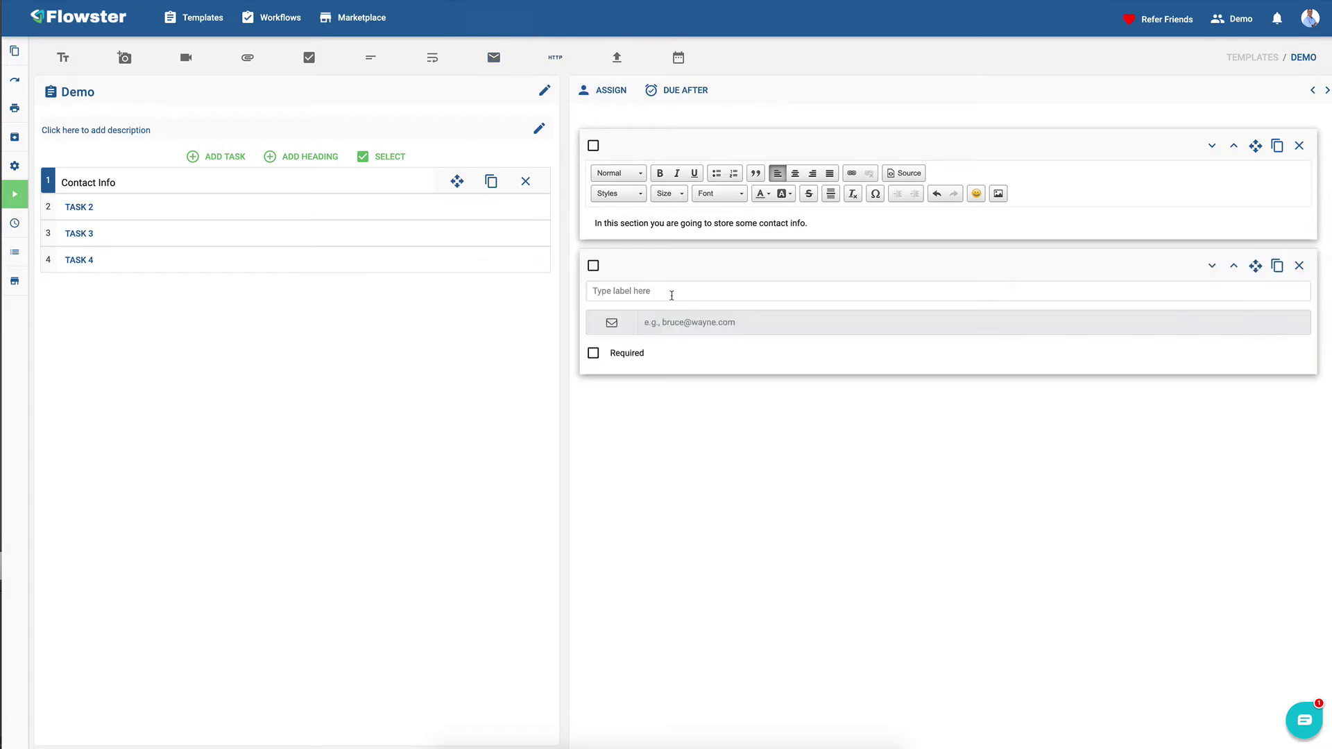
click(632, 291)
text(Ema)
click(592, 355)
- Add a website input field labelled 'Website URL' below the Email field
click(560, 60)
click(610, 429)
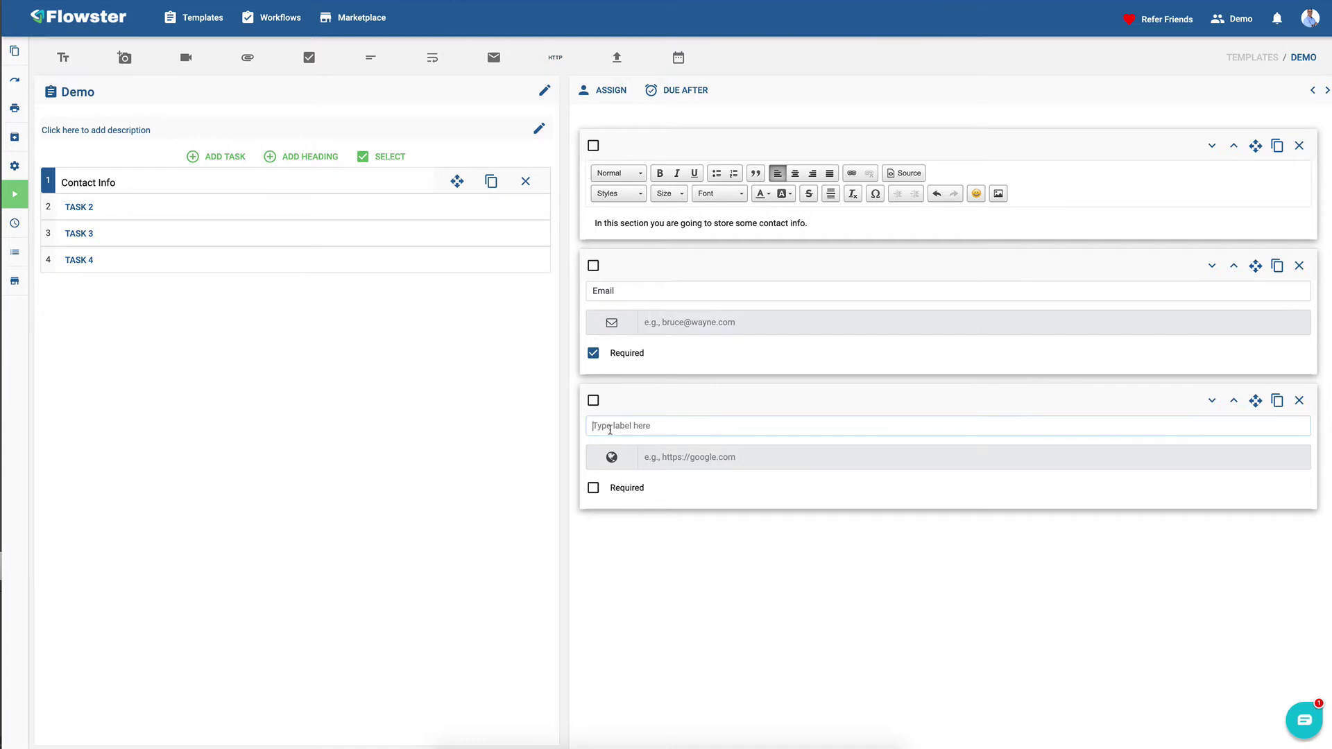
text(Website URL)
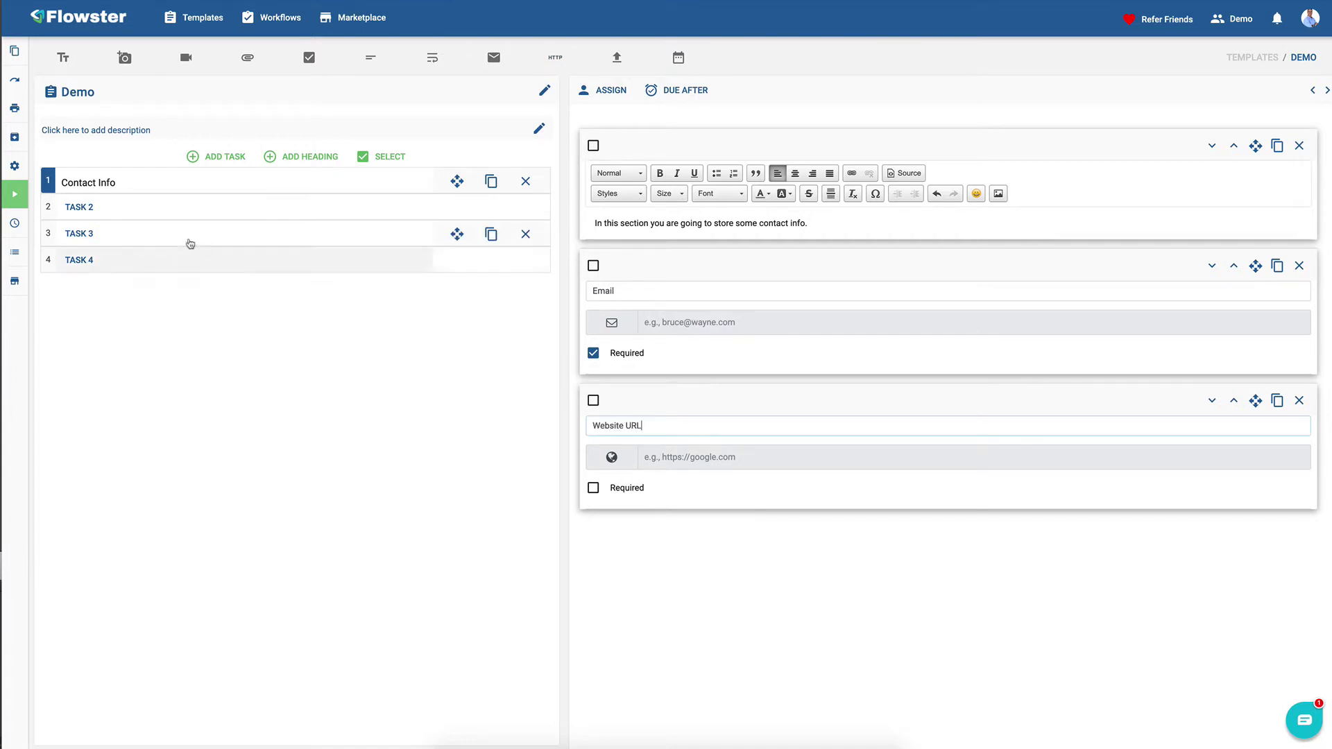
click(124, 206)
- Rename Task 2 to 'Watch This Video'
triple_click(124, 207)
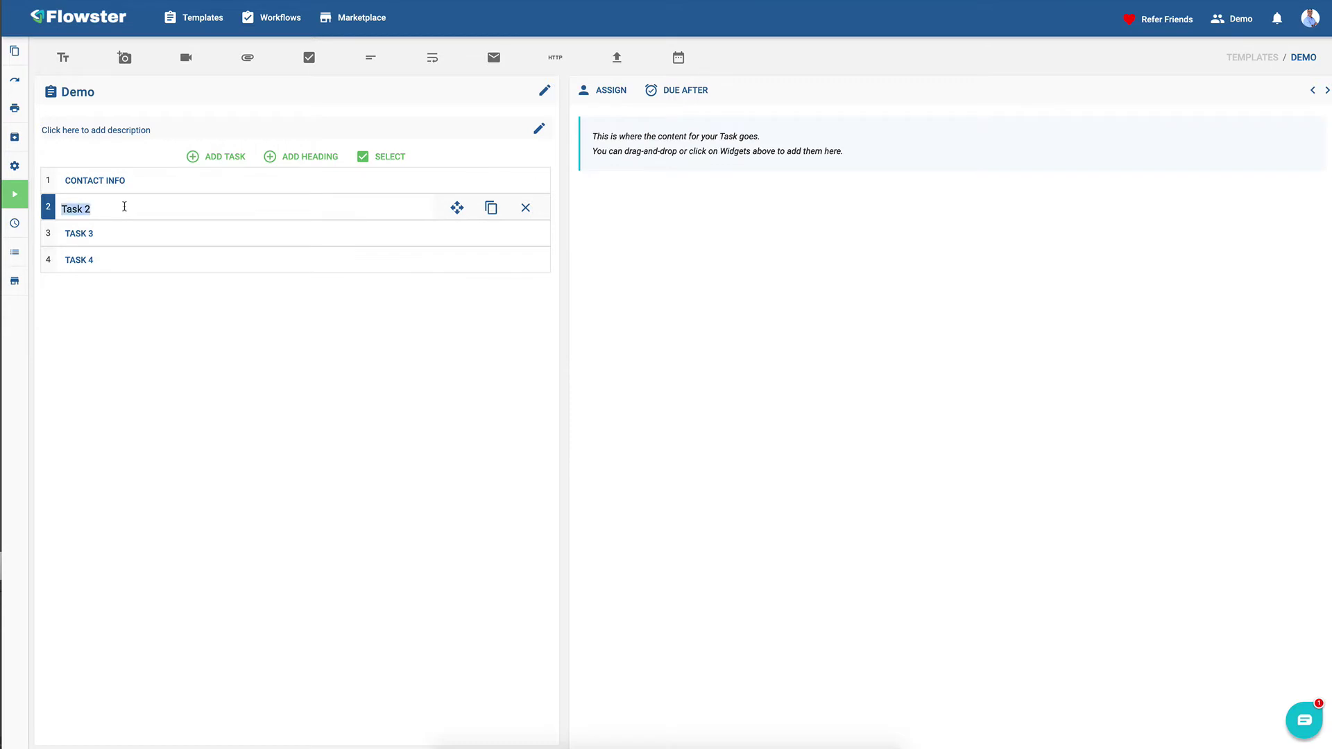
text(Video)
key(BackSpace)
key(BackSpace)
key(BackSpace)
key(BackSpace)
key(BackSpace)
text(Wathh This Video)
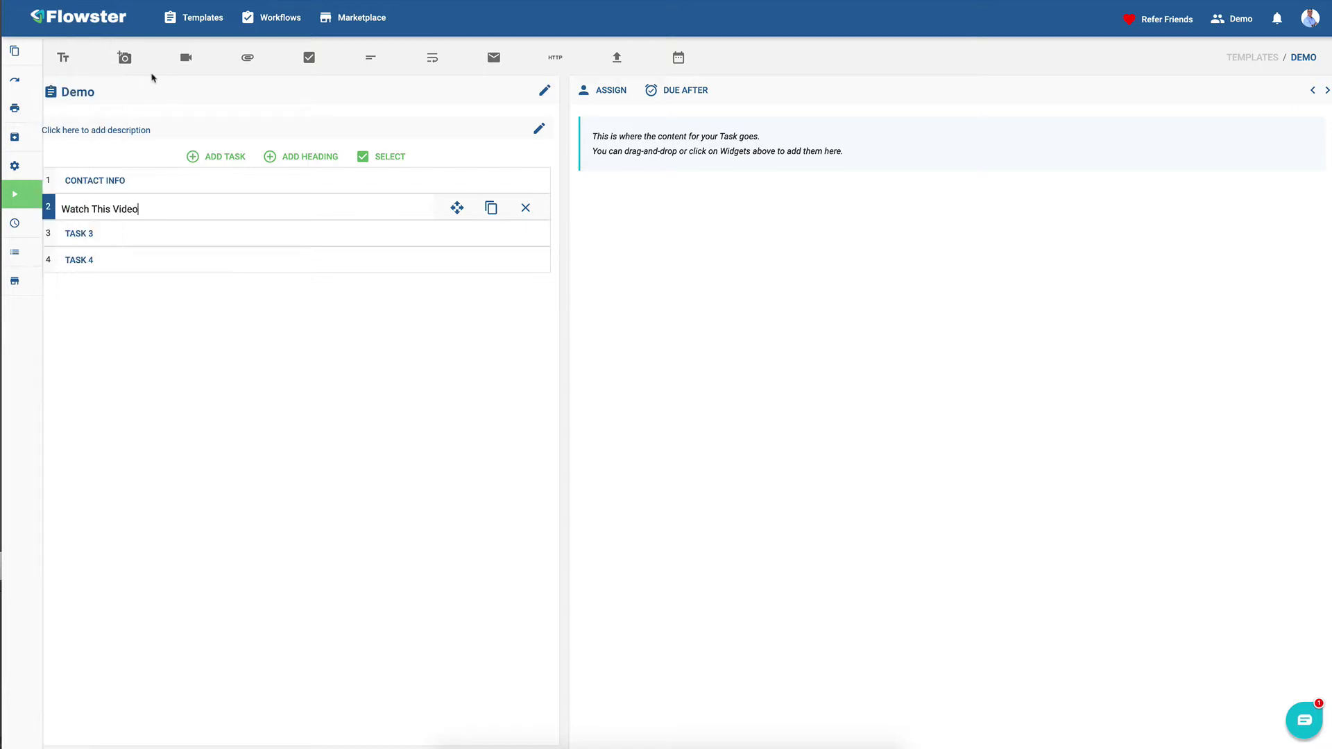
- Embed the YouTube video 'How to Edit an SOP Template' by pasting its link
click(186, 57)
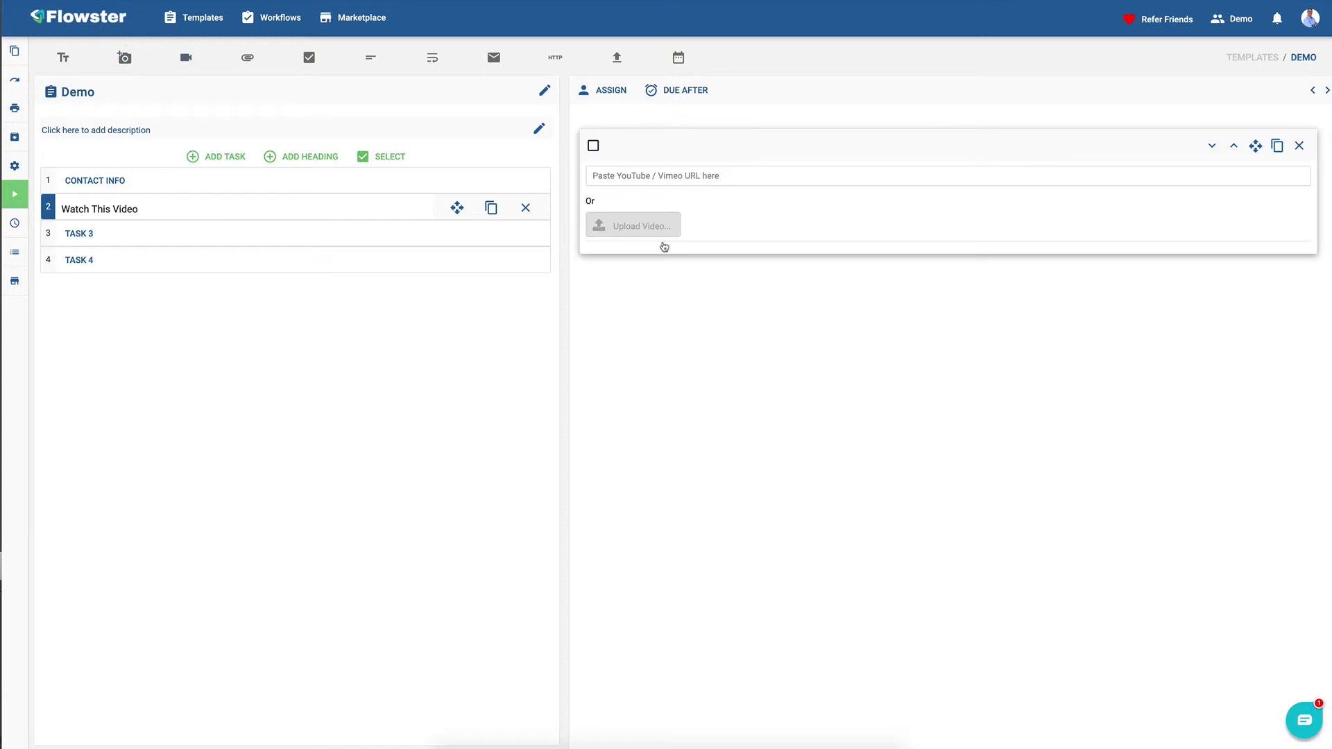
click(624, 184)
key(ctrl+v)
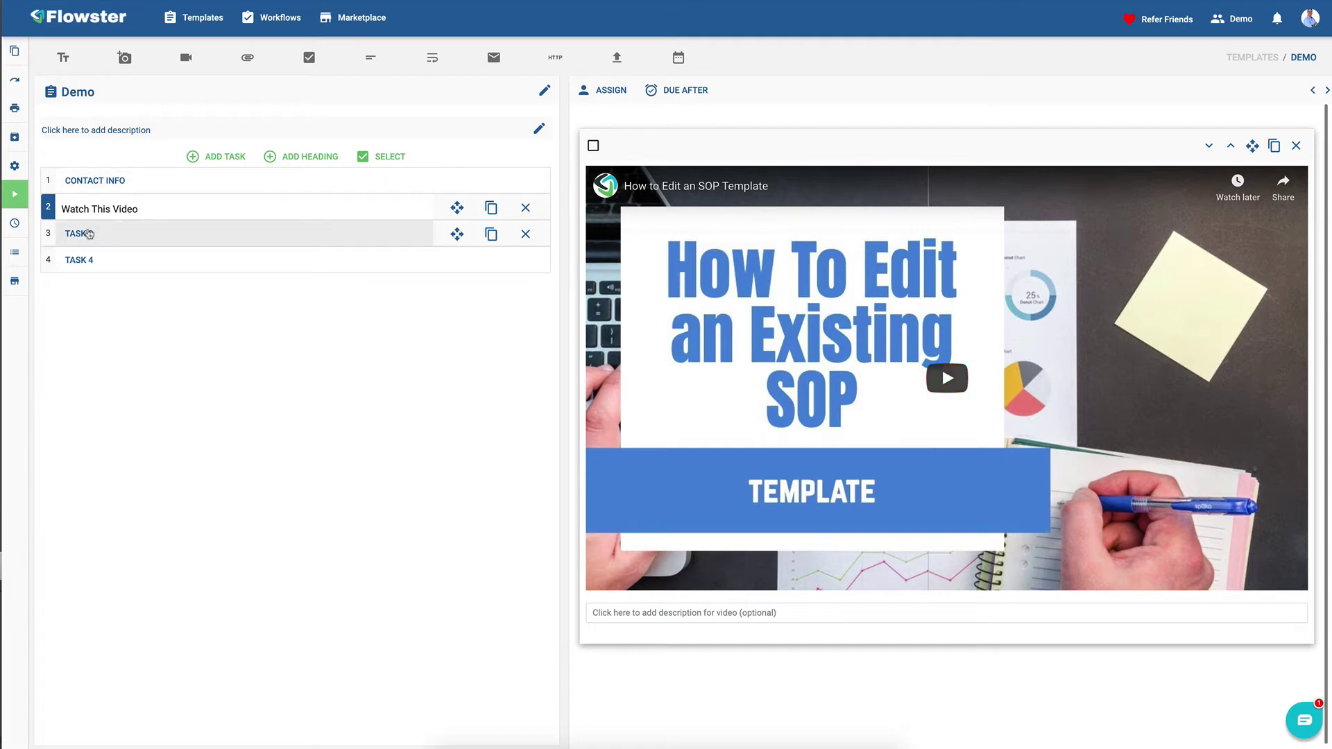
click(89, 234)
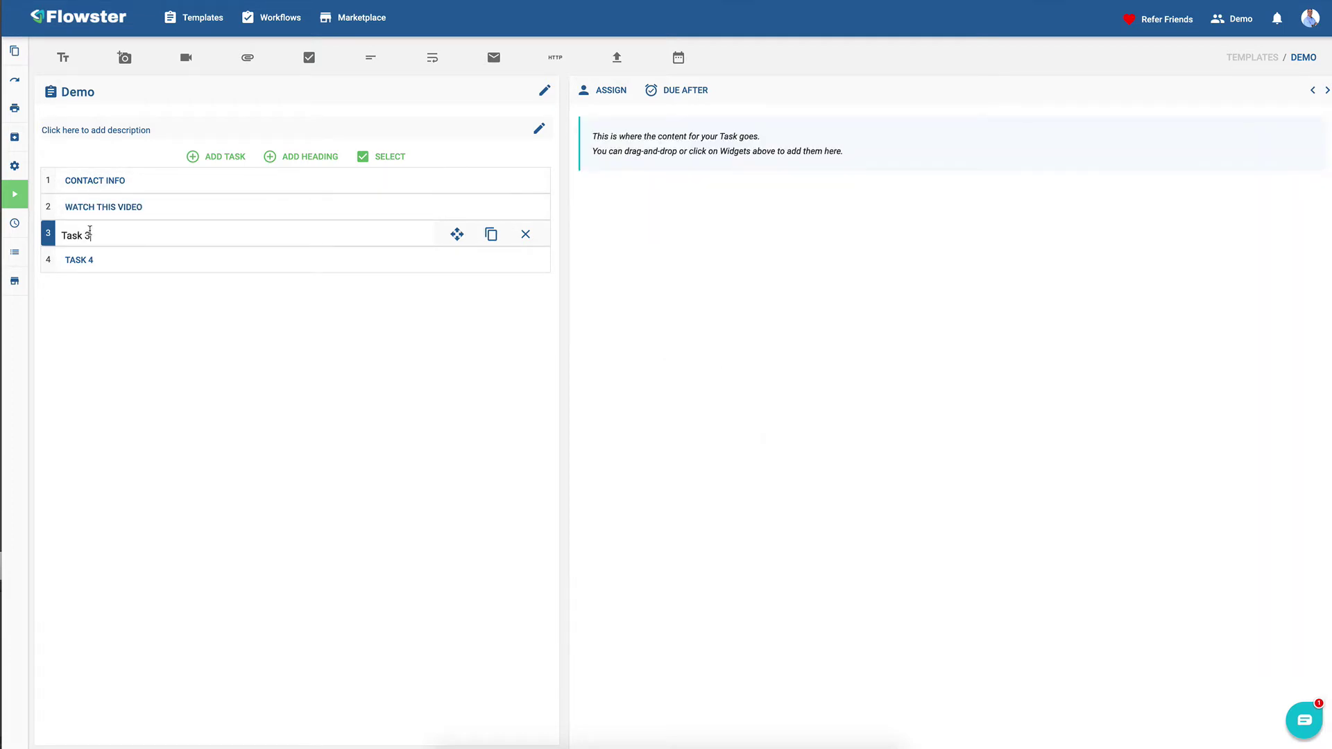
- Rename Task 3 to 'Take out the Trash' and add text saying it shows how to take out the trash
triple_click(90, 233)
text(Take )
text(out the Track)
click(63, 57)
click(626, 226)
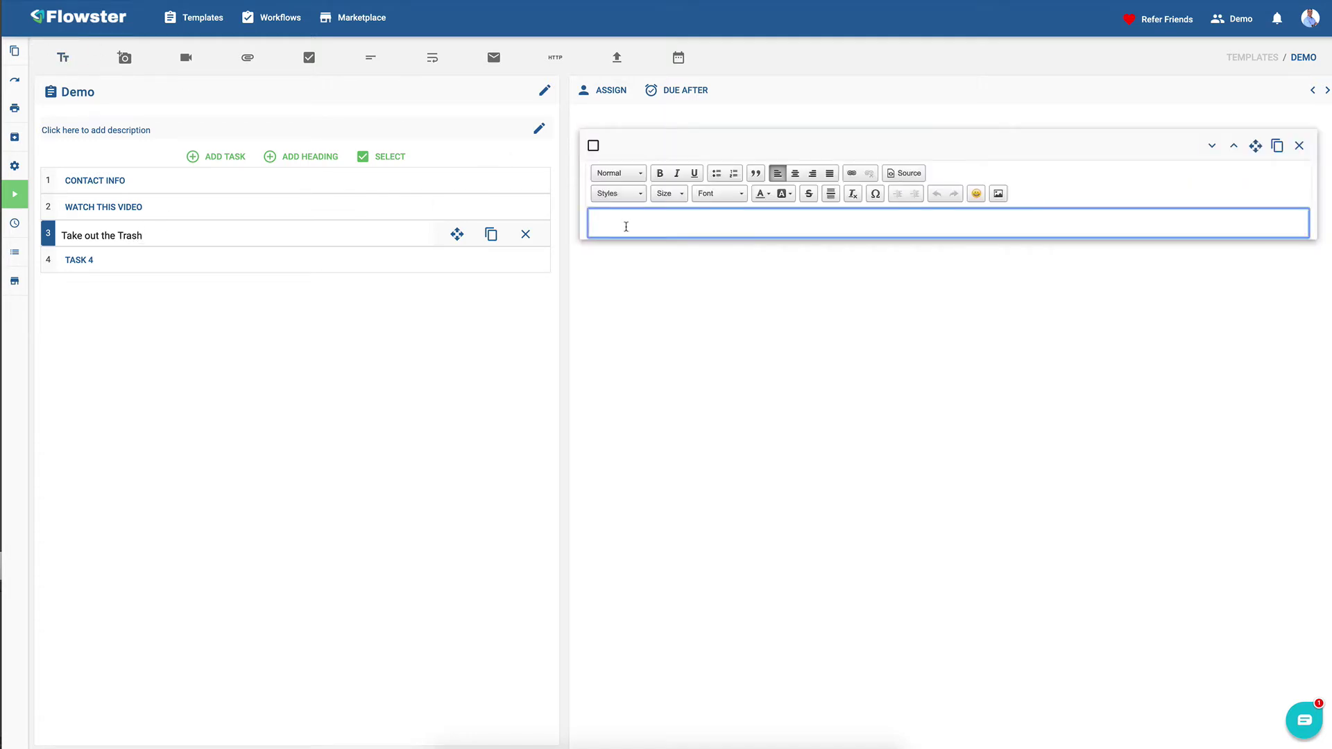
text(In this section, we are going to show you how to take out th)
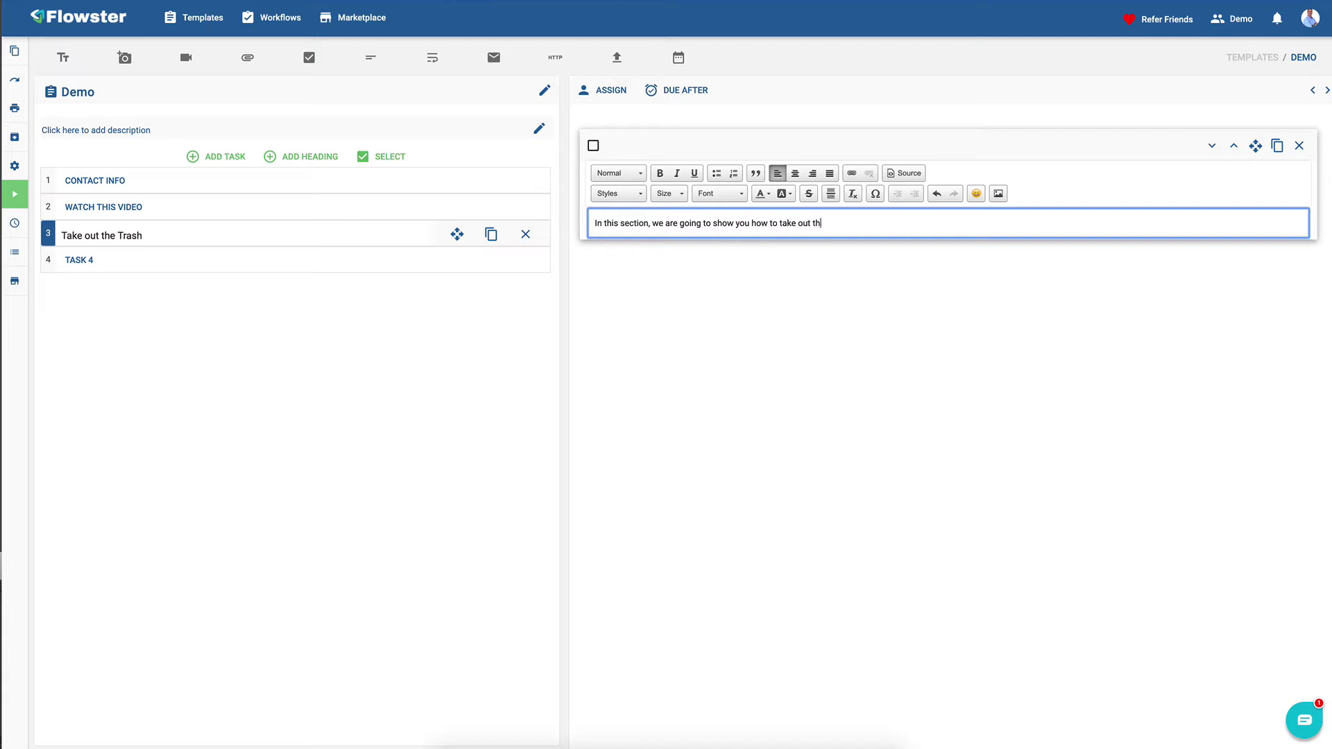
text(e traxsh)
key(BackSpace)
key(BackSpace)
key(BackSpace)
text(sh.)
key(ctrl+t)
- Search Google Images for 'take out the trash' and preview the first image
text(take out ten)
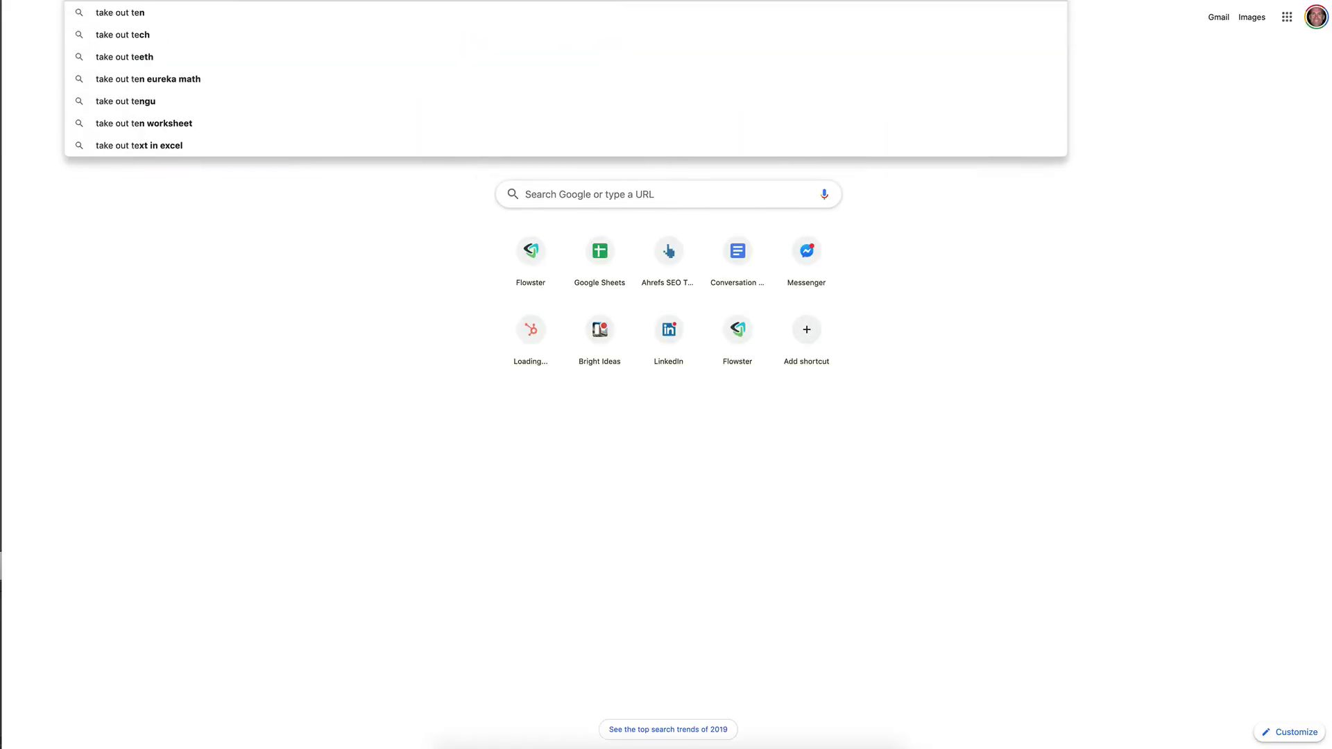
key(BackSpace)
key(BackSpace)
text(he tra)
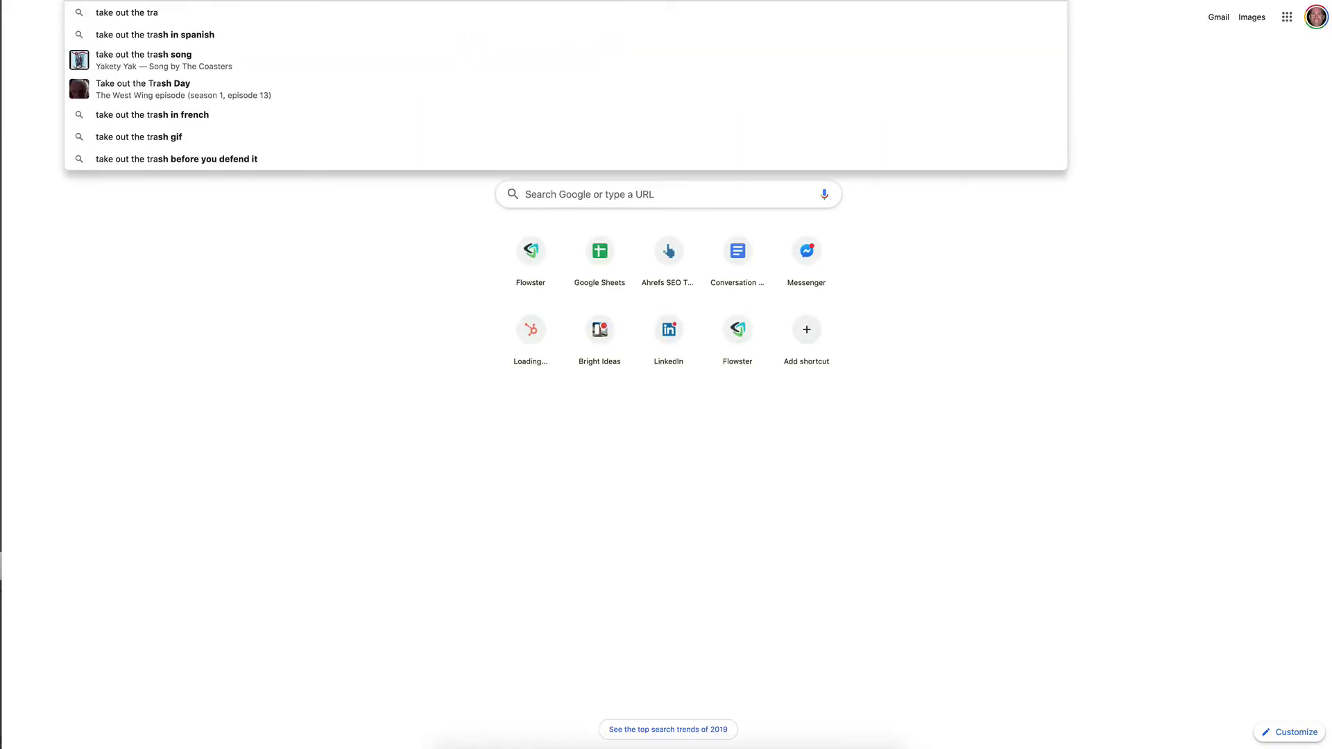
text(sh)
key(Return)
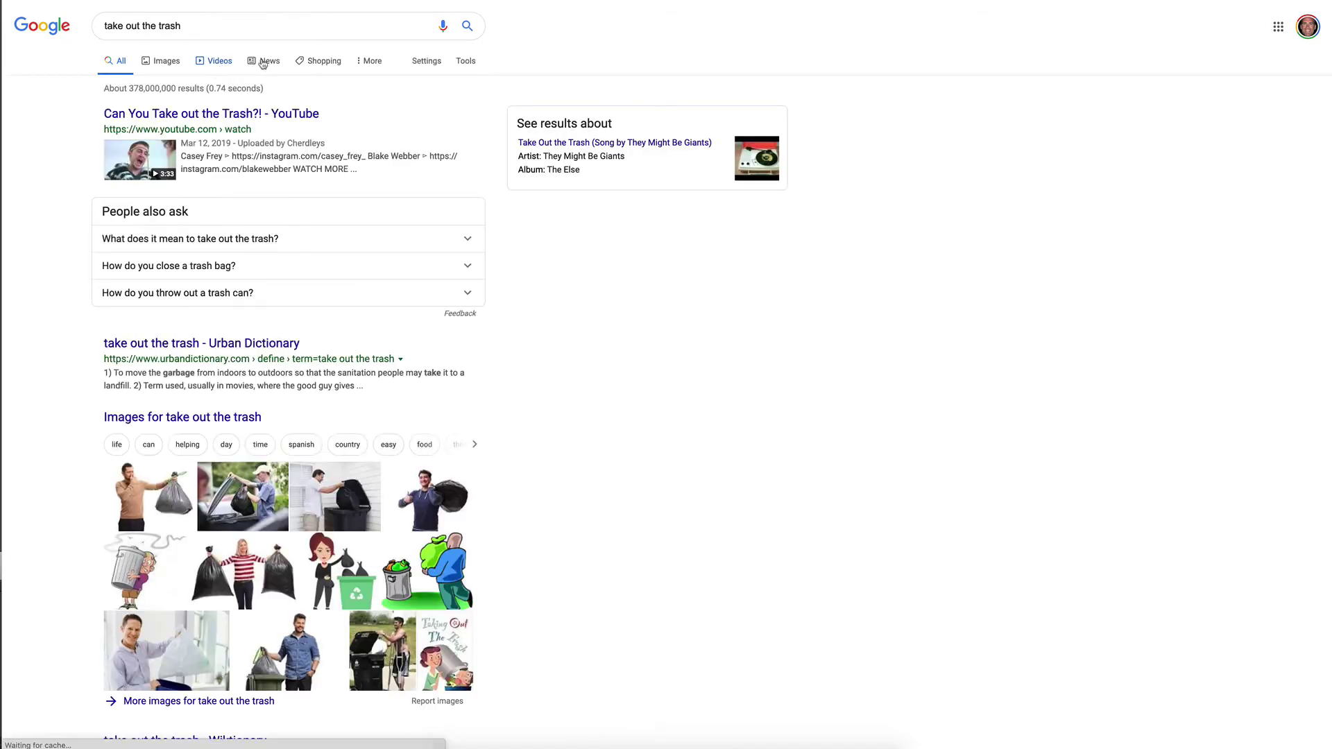
click(154, 62)
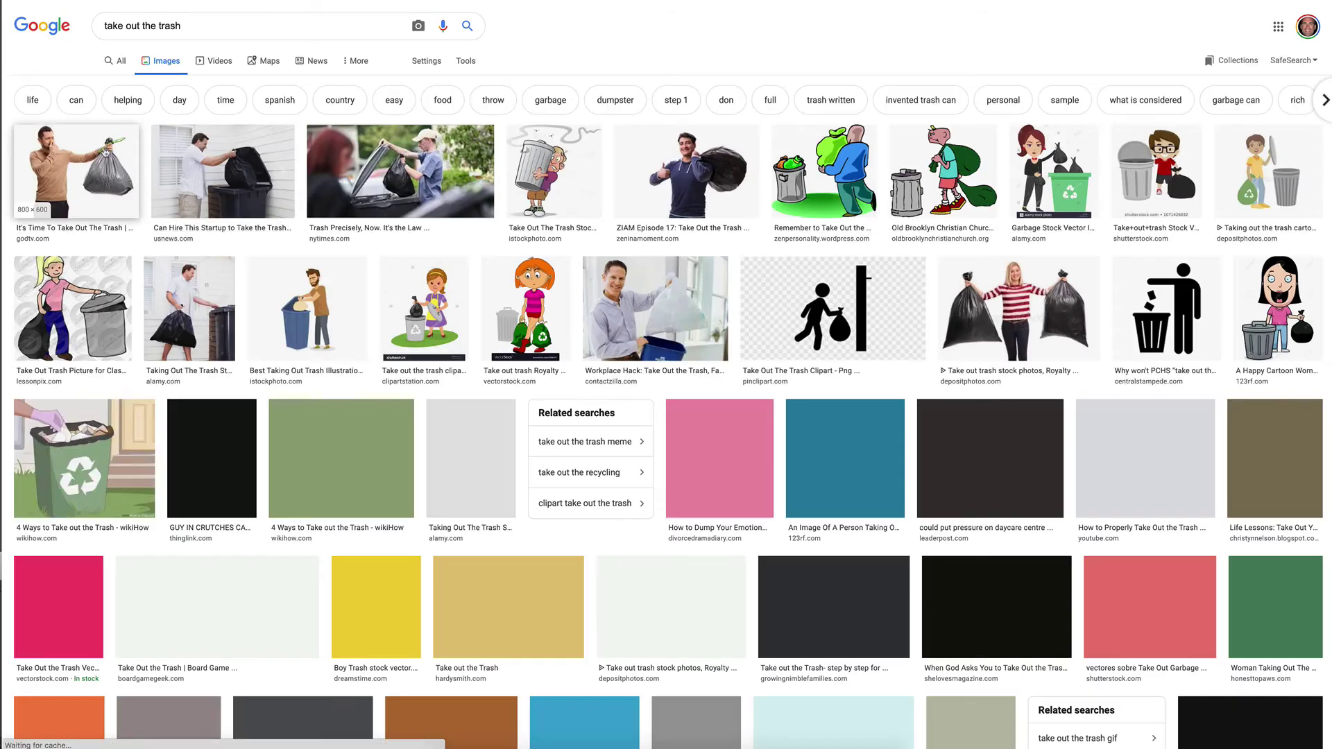
click(69, 159)
- Save the trash-bag photo as a JPEG to Downloads
right_click(1062, 225)
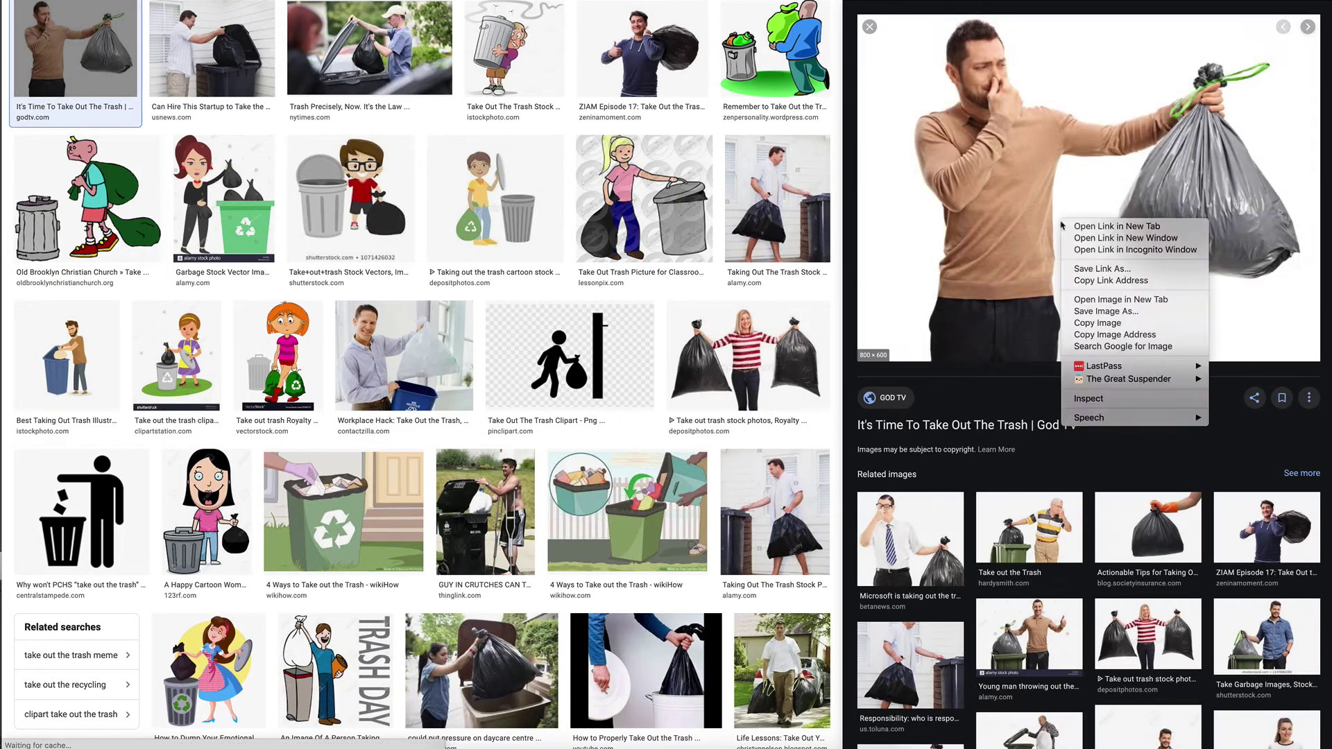
click(1106, 314)
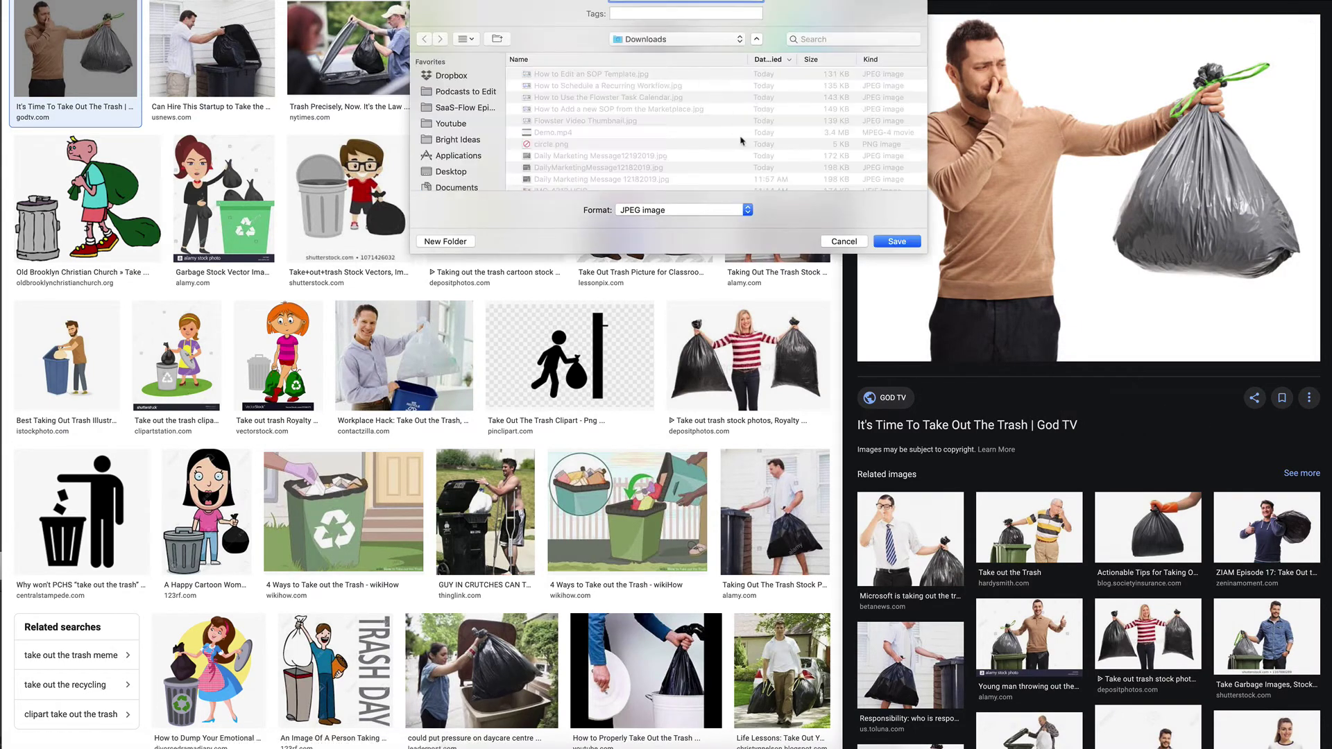
click(896, 241)
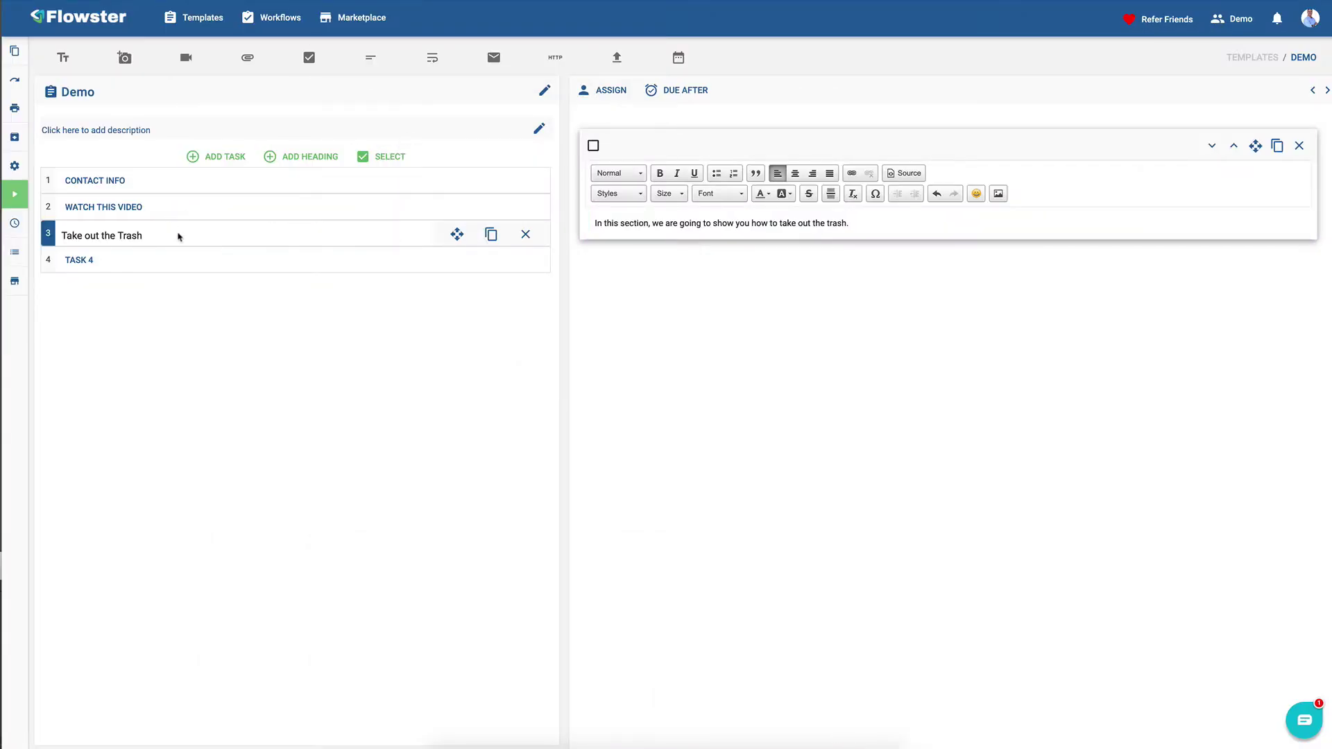
- Add an image block to Take out the Trash showing the uploaded trash-bag photo
click(125, 58)
click(648, 310)
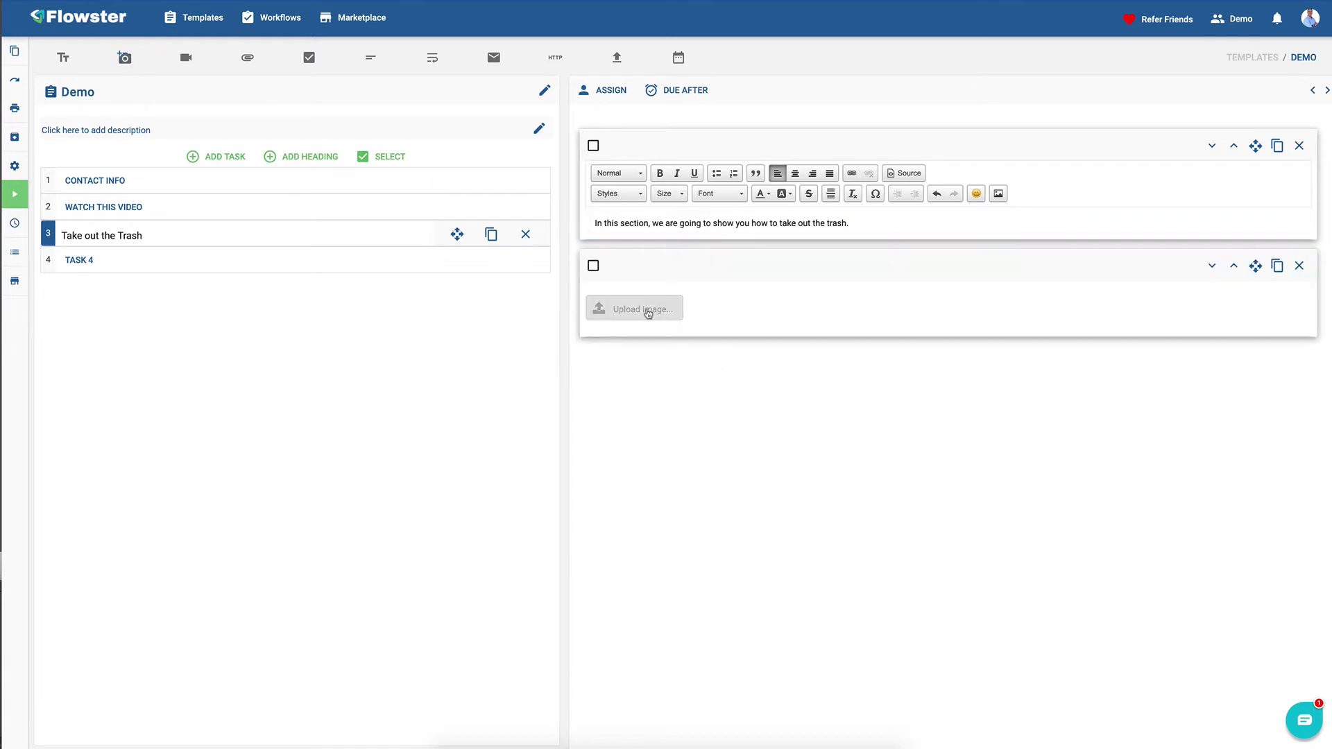
click(594, 26)
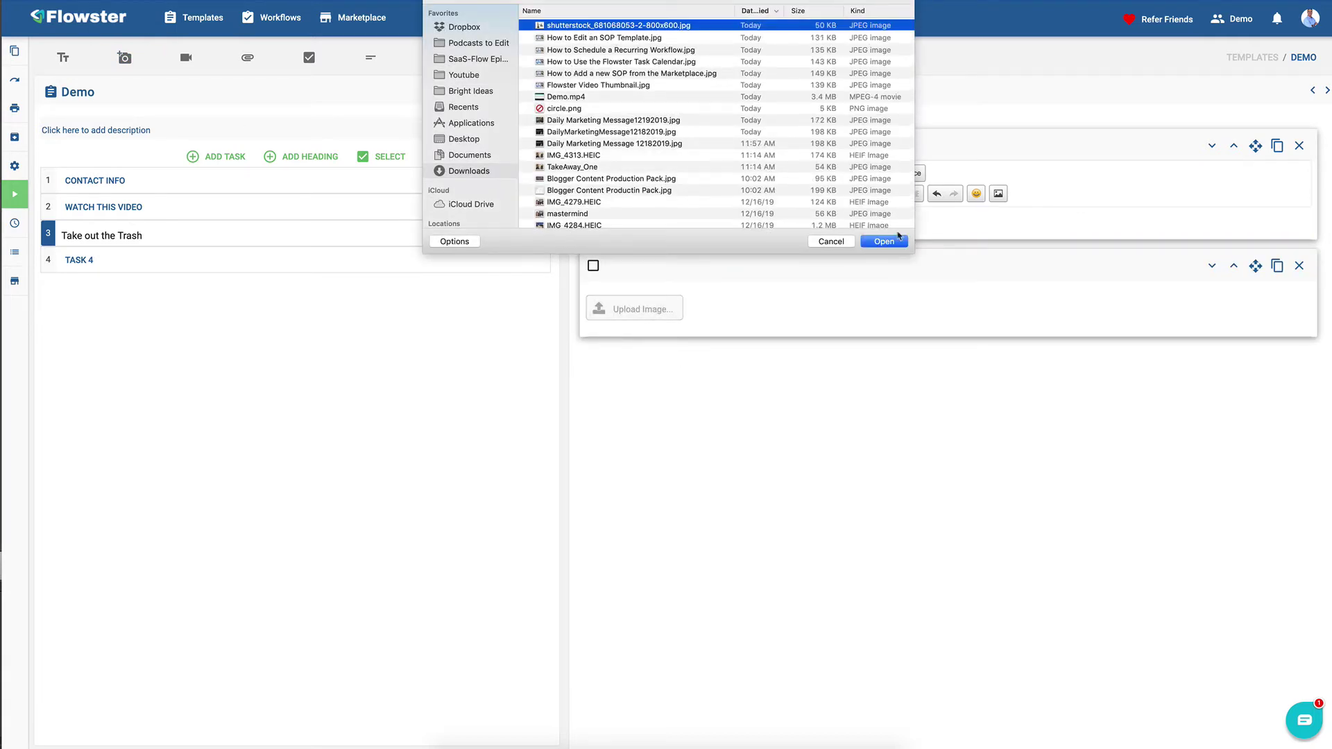
click(889, 243)
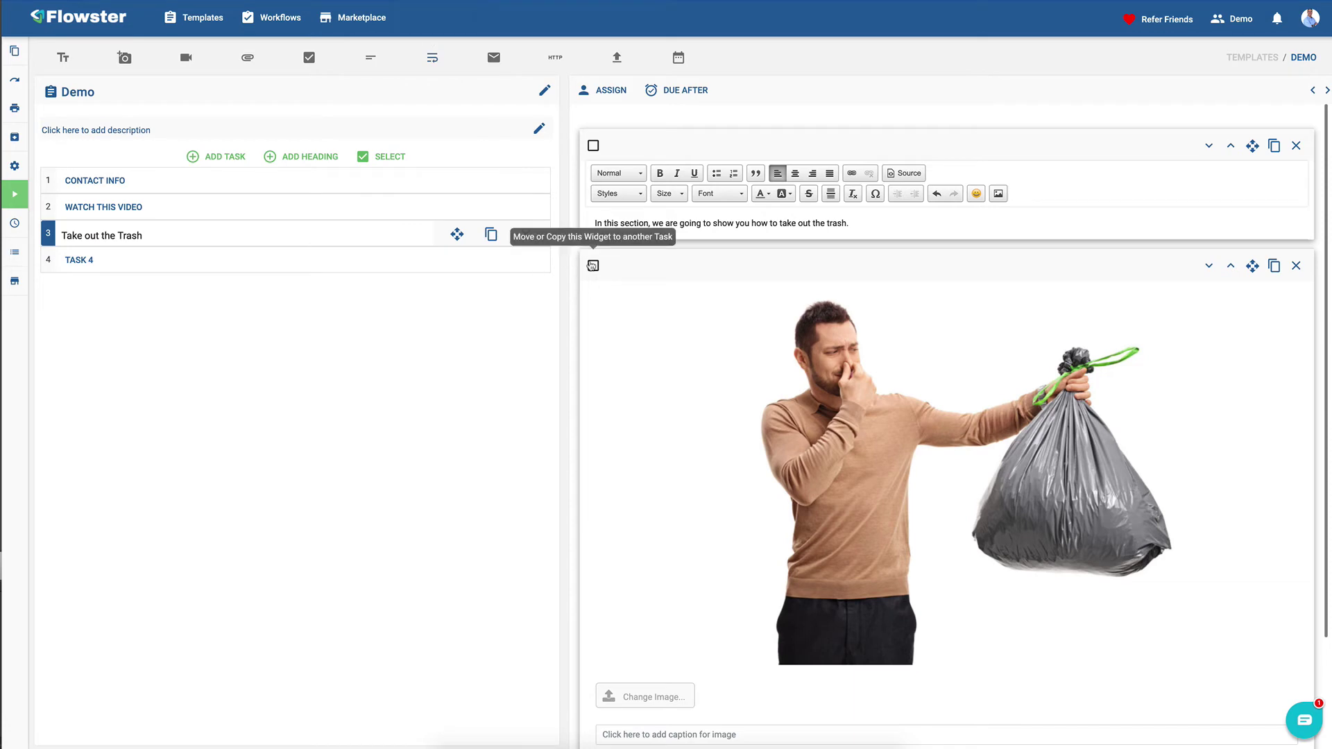
scroll(637, 300, down, 2)
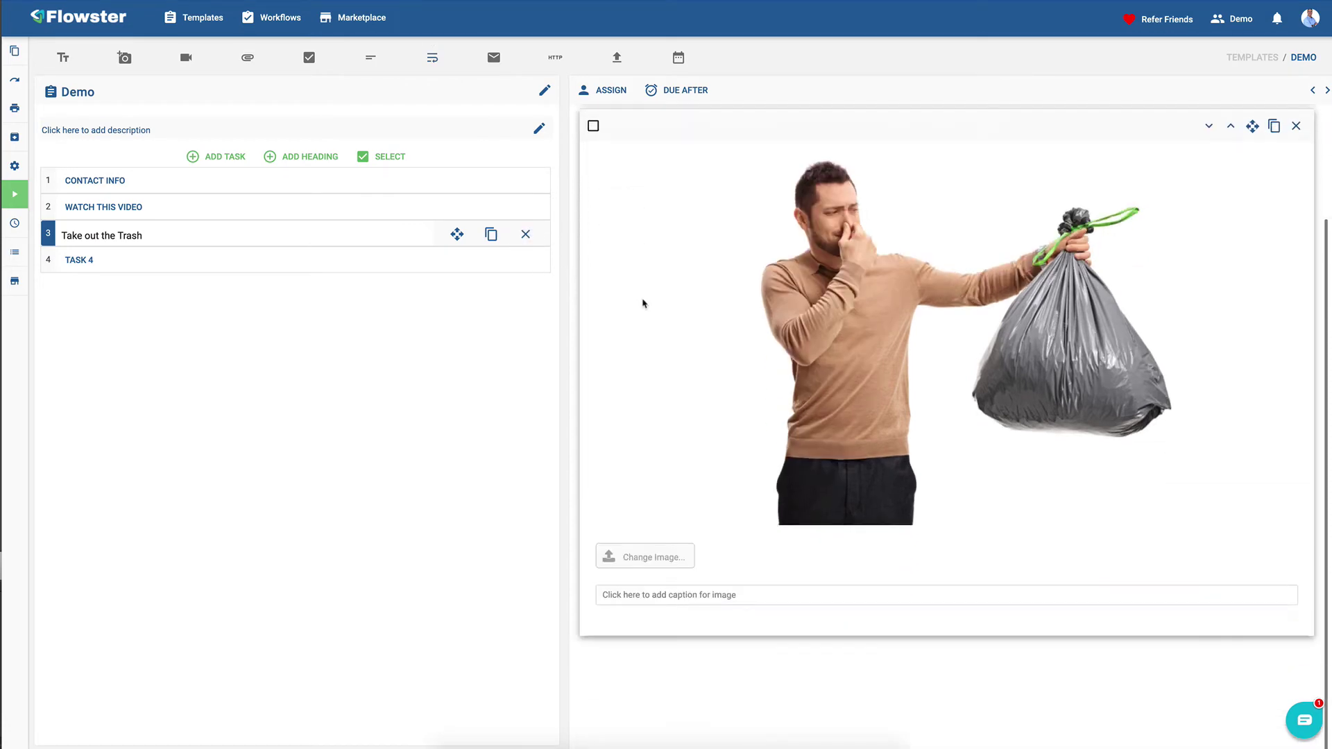
double_click(106, 261)
triple_click(106, 261)
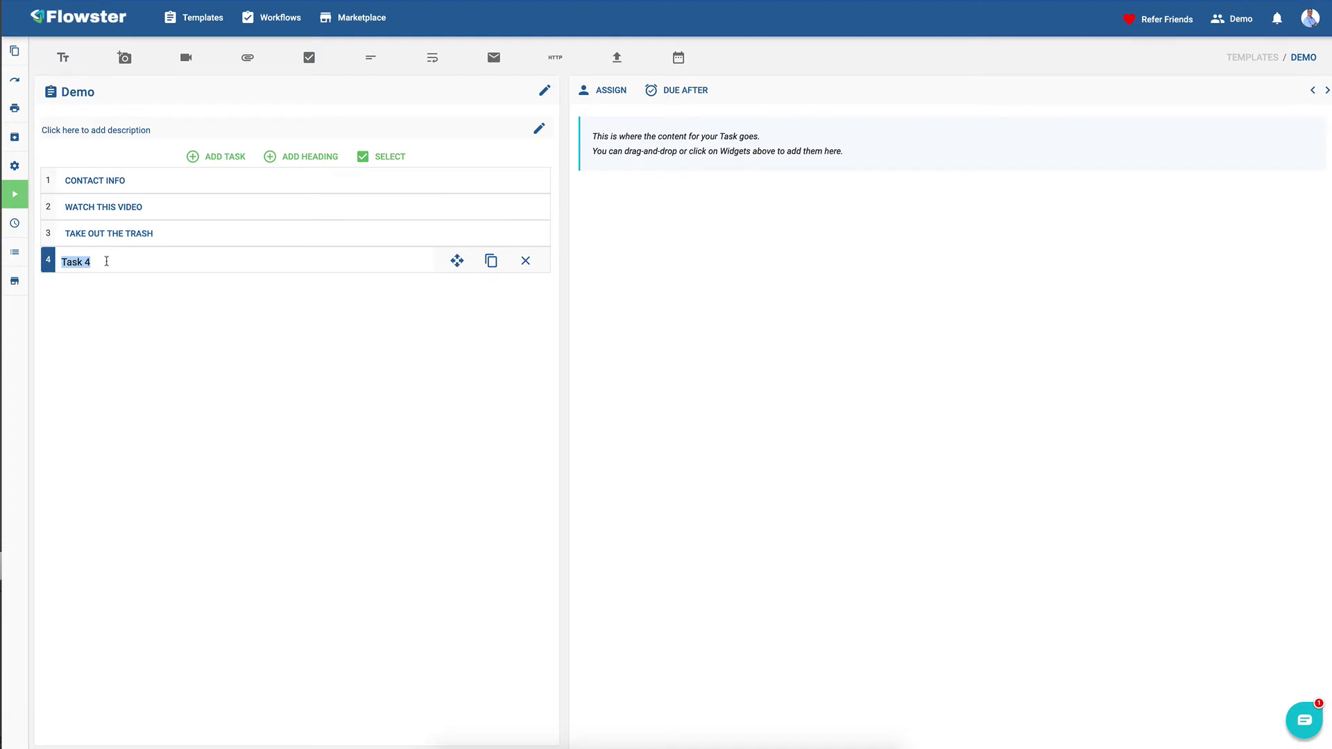
- Rename Task 4 to 'Enter any Special Instructions' with instruction text and a 'Special Instructions' long-text field
text(Enter any Special Instructions)
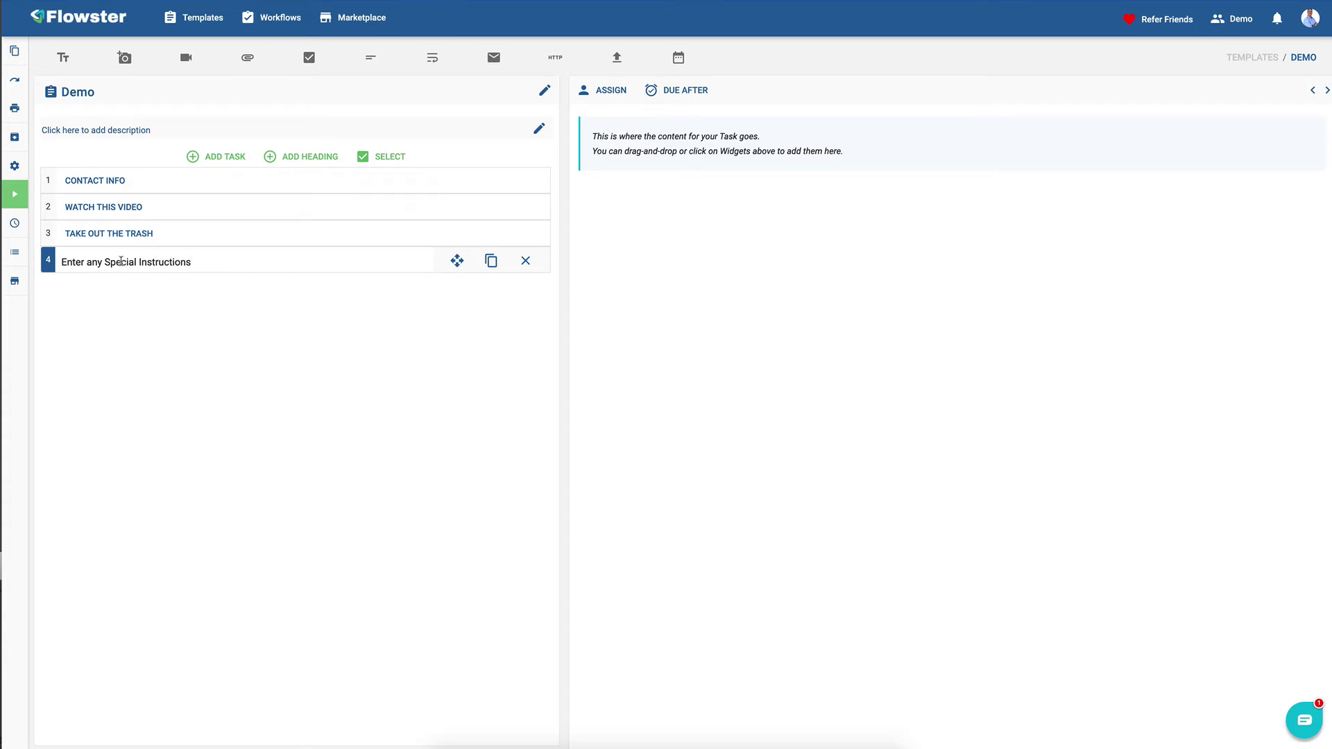
click(66, 59)
click(613, 215)
text(I)
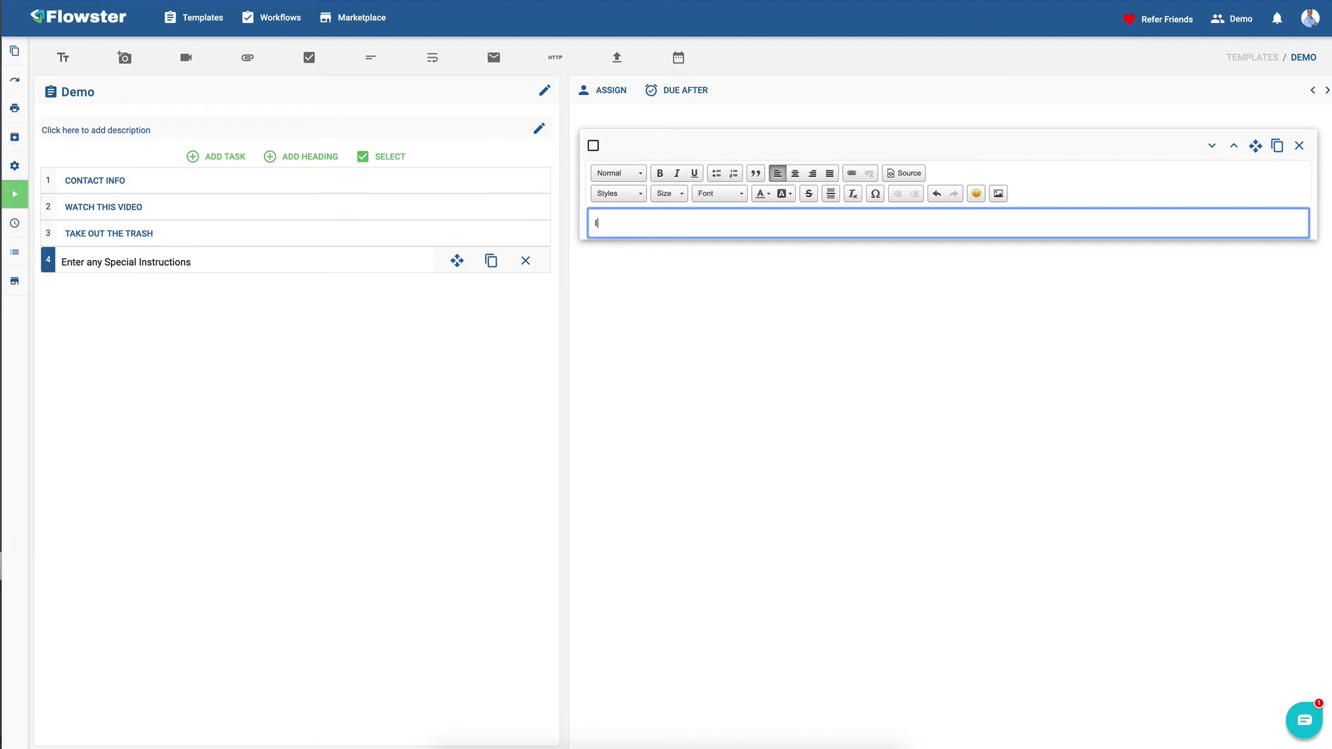
text(n the box below, please enter your special instructions.)
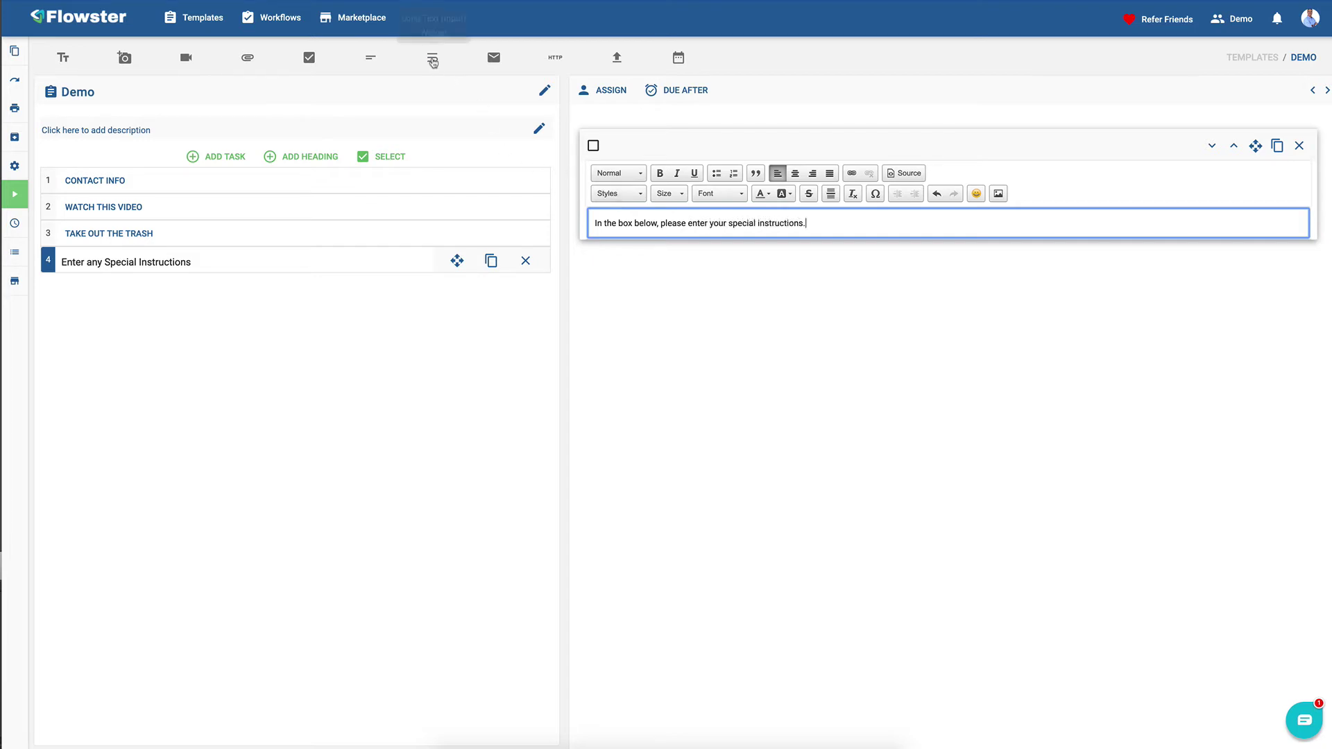
click(432, 58)
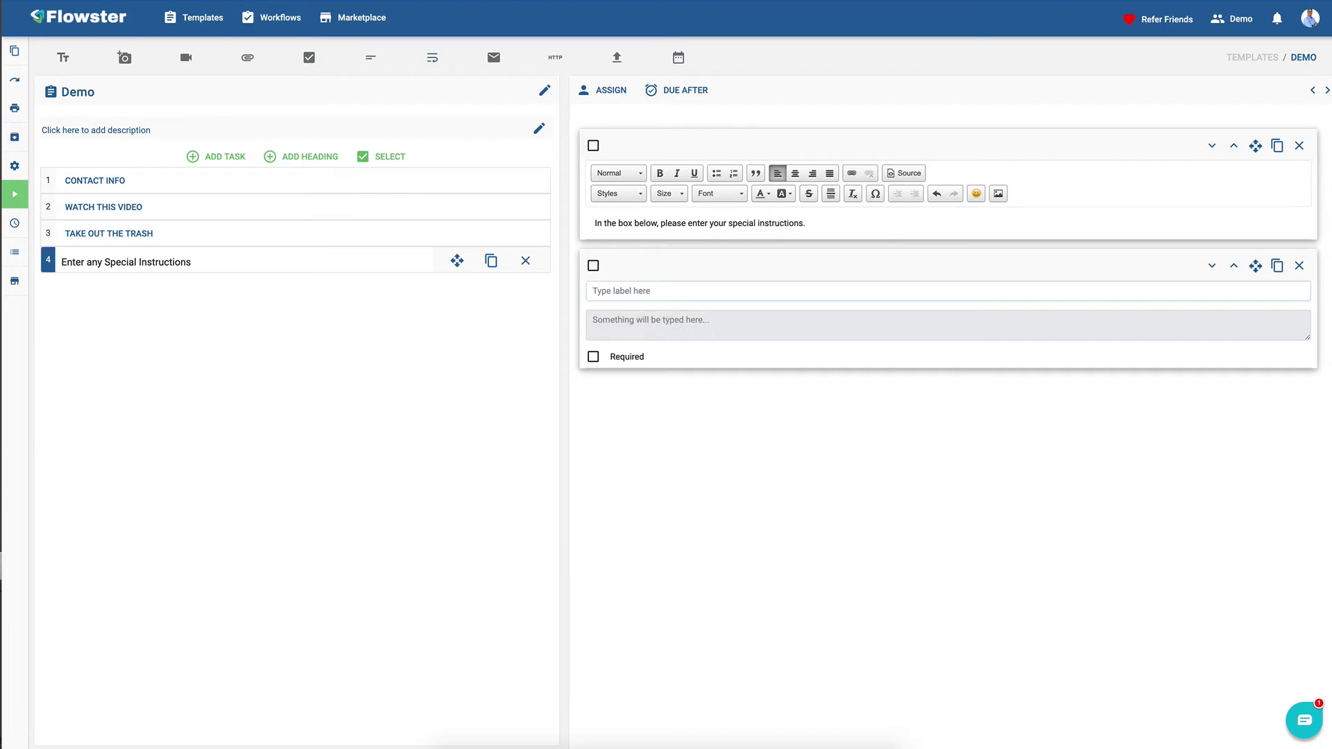
text(Special Instructions)
- Execute a new workflow run of the Demo template
mouse_move(12, 196)
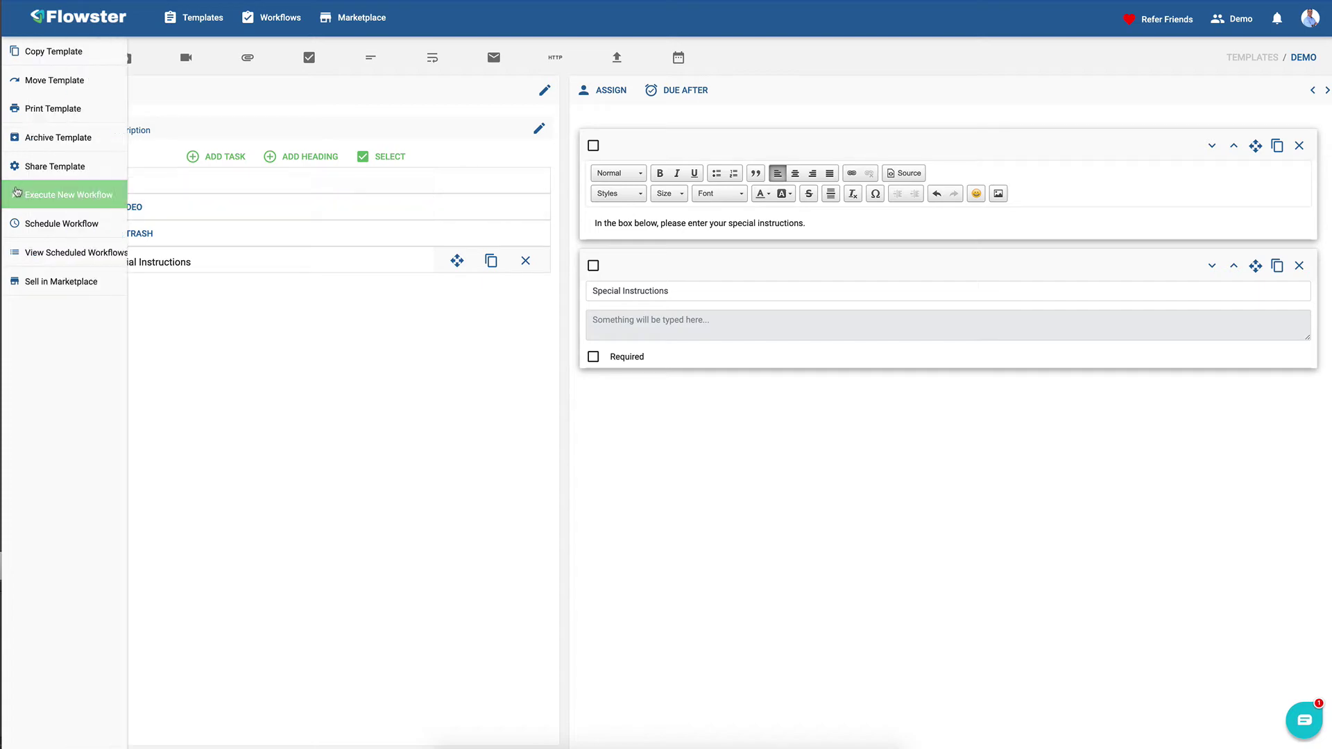
click(28, 200)
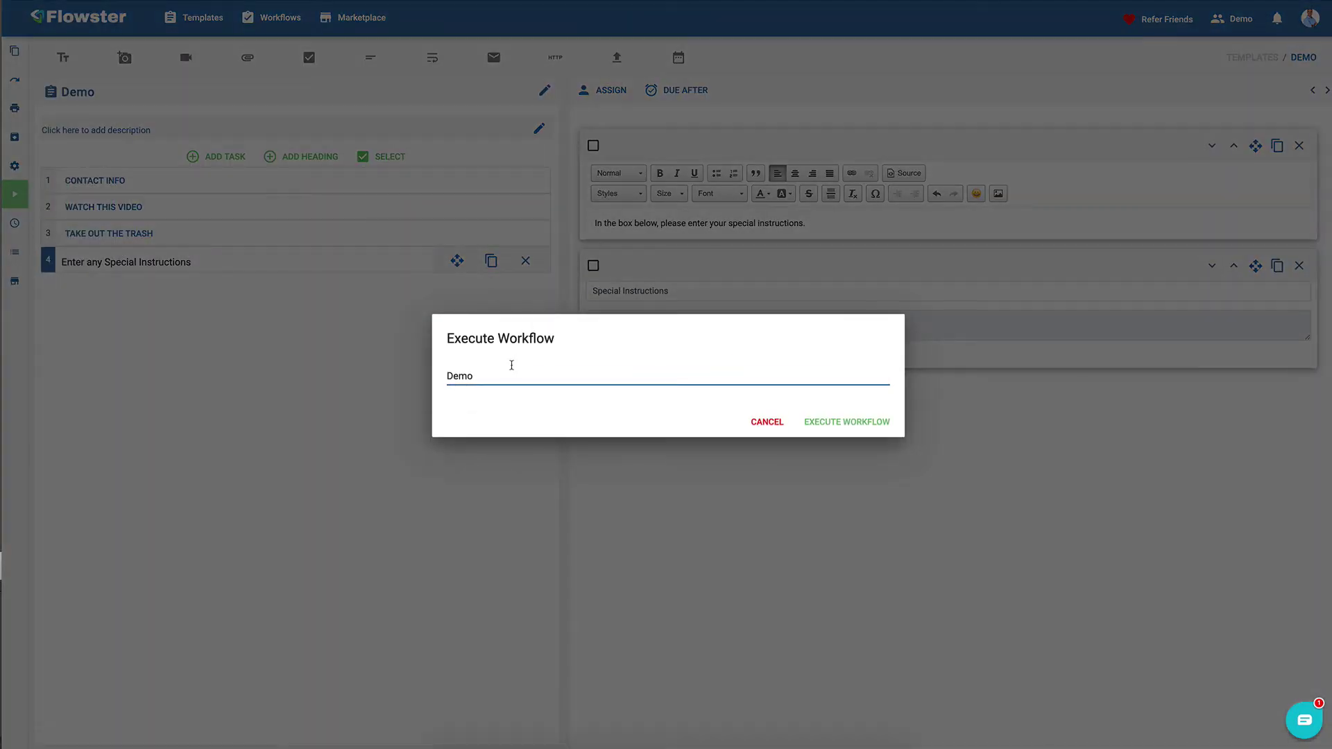
key(Return)
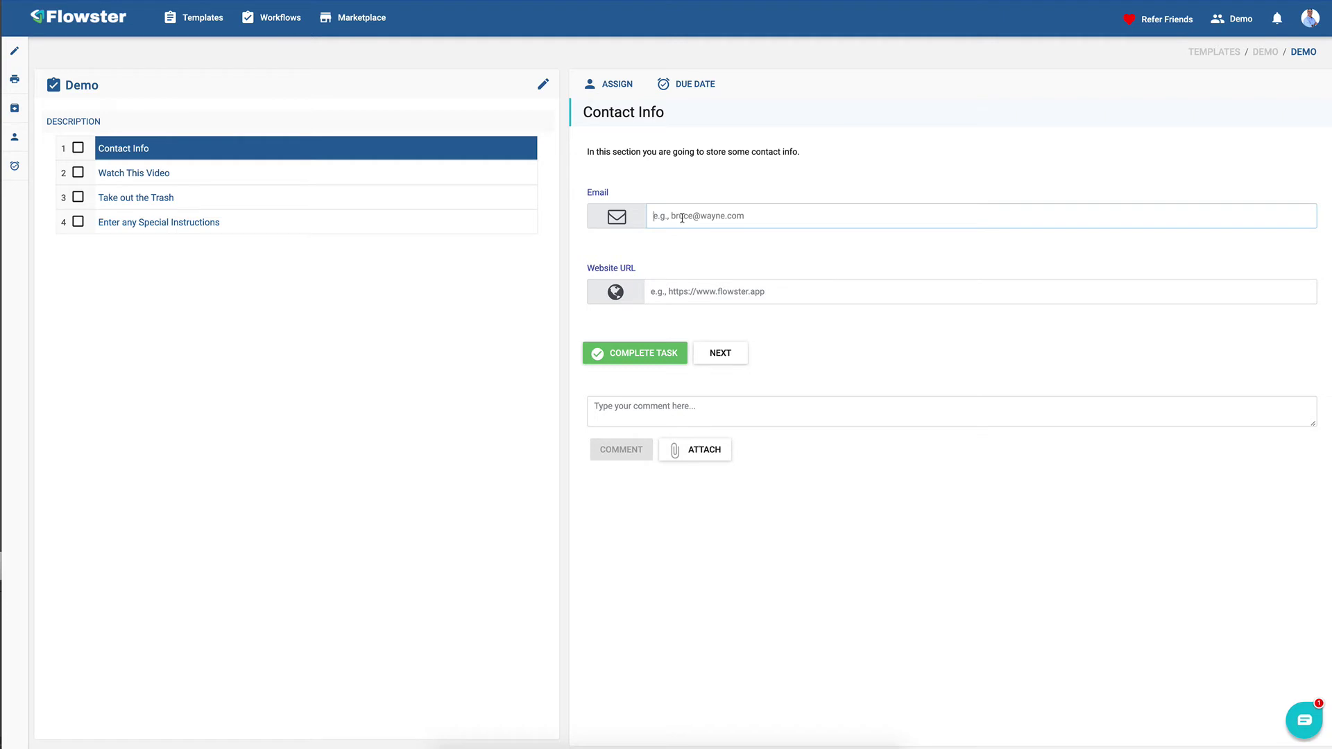
- Fill in the contact's e-mail and the website microsoft.com, then test the website link
click(693, 292)
text(microsoft.com)
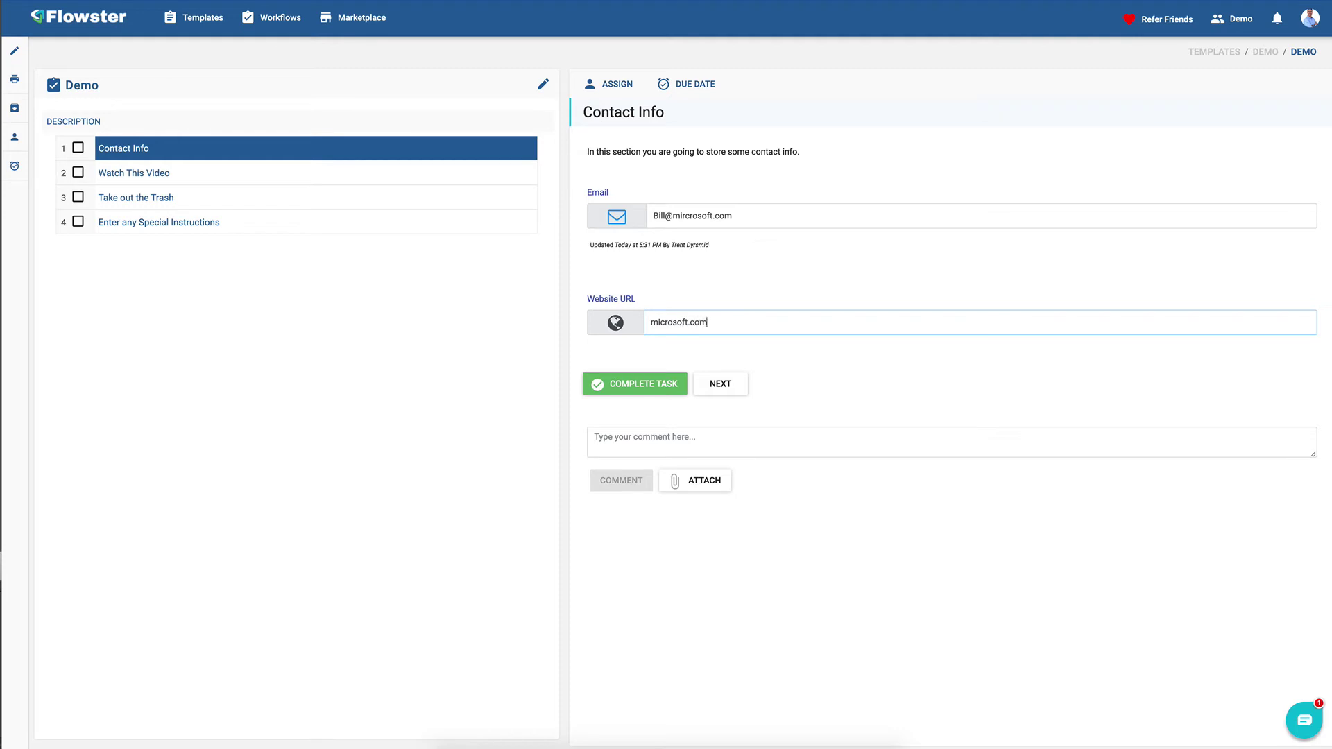
key(Tab)
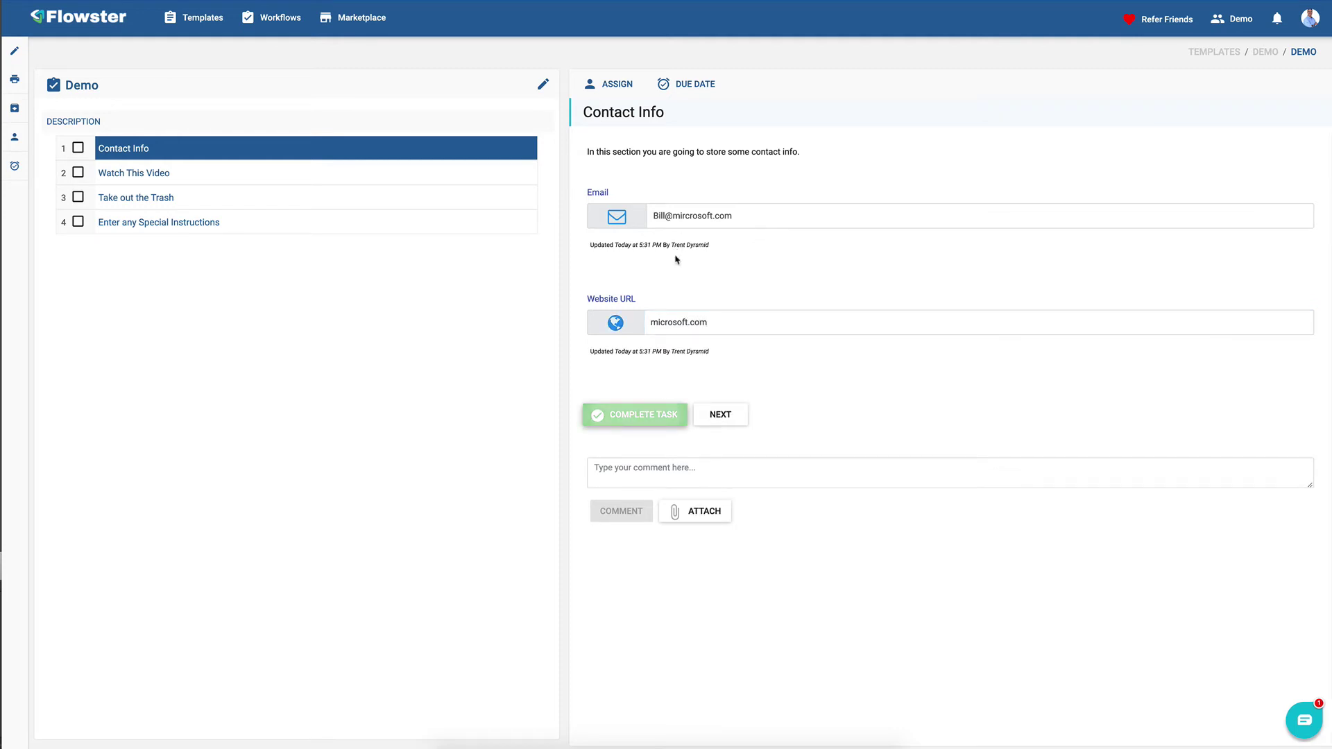
click(616, 324)
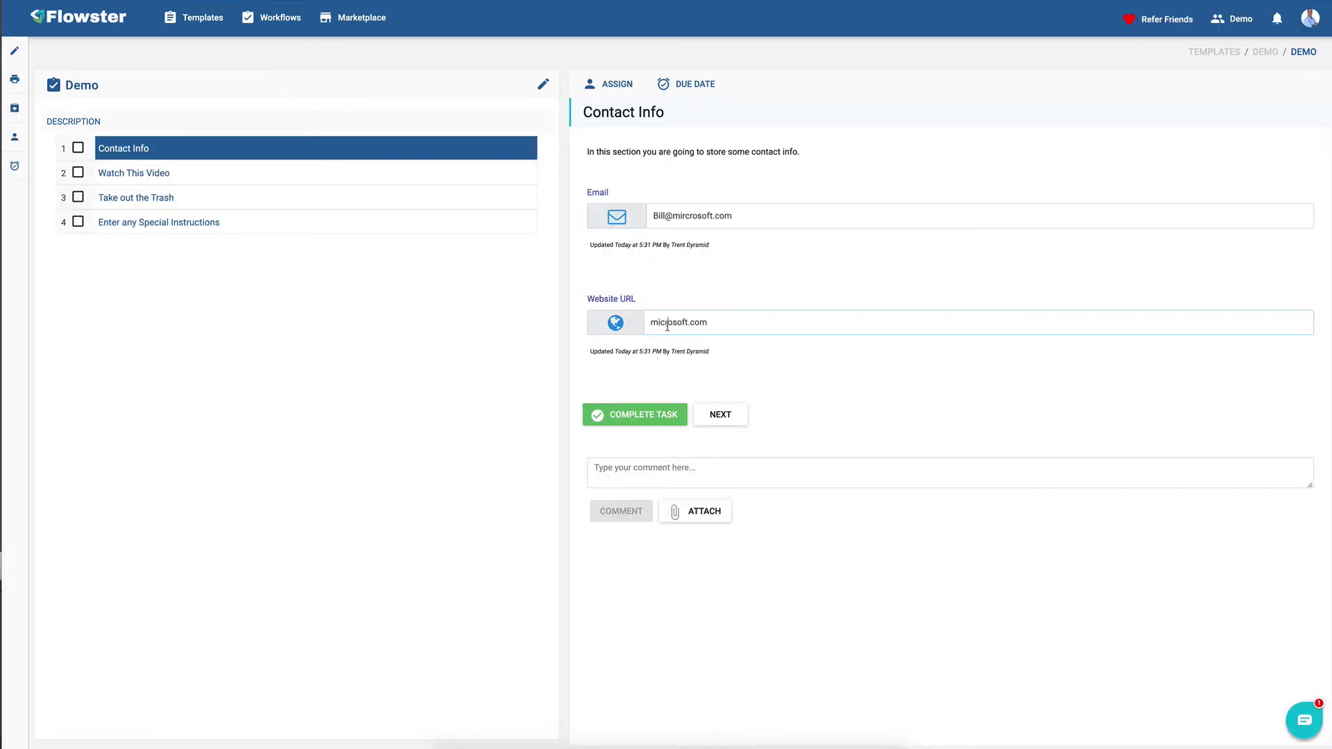
triple_click(668, 327)
- Play and pause the embedded video in the Watch This Video task
click(156, 175)
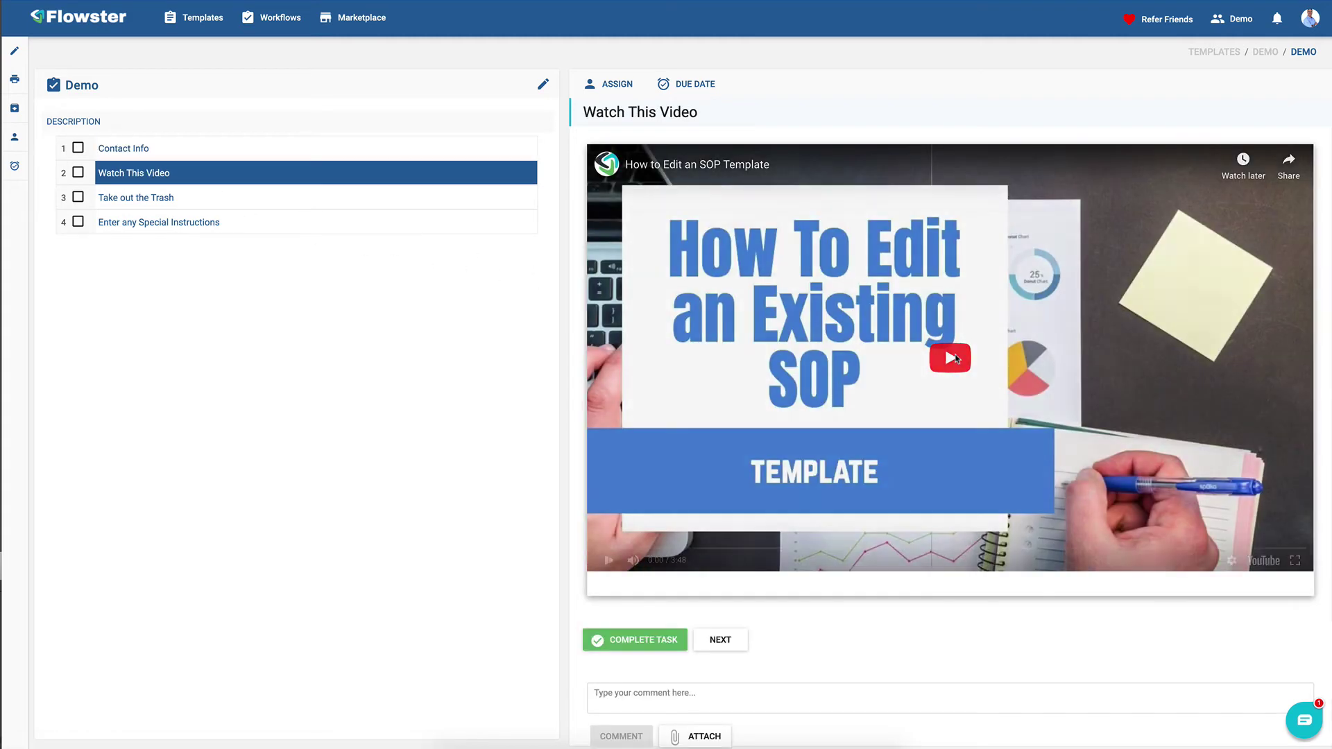
click(956, 358)
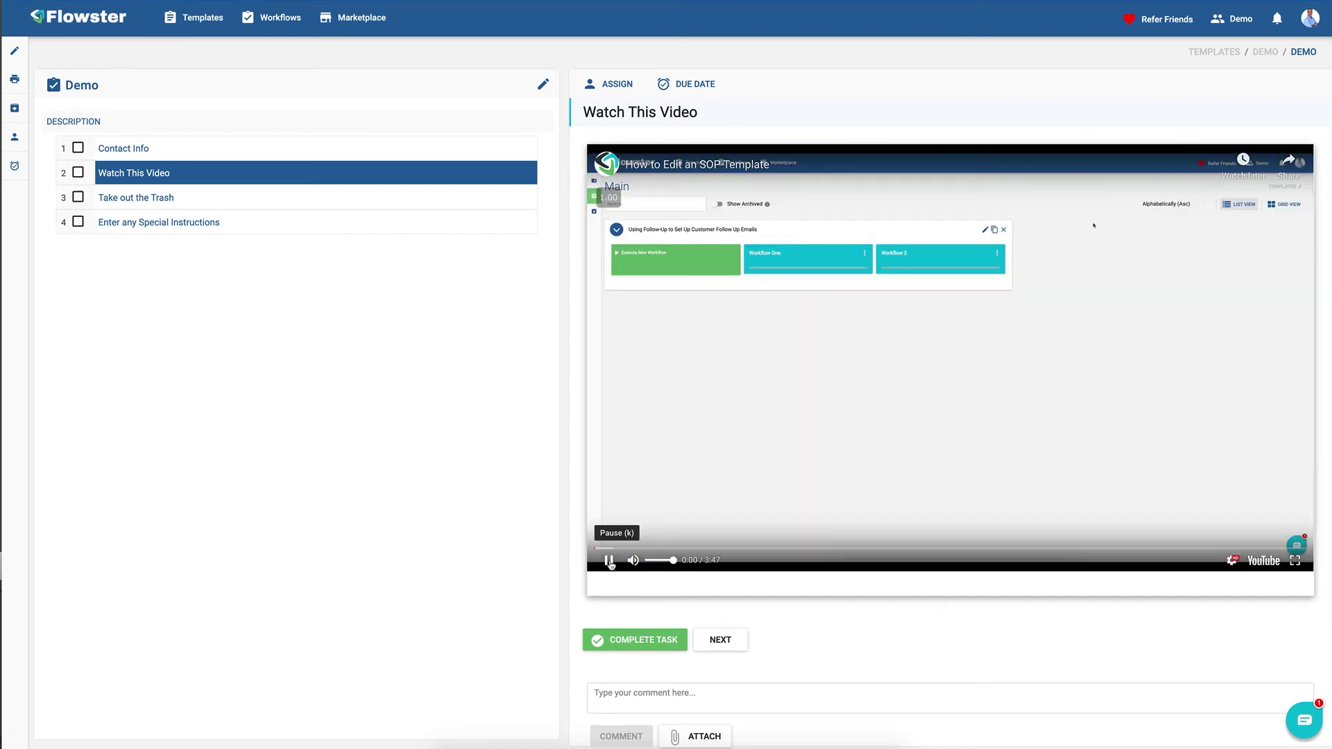
click(610, 561)
- Draft the comment 'Please go around to the back of the house' on the Special Instructions task
click(139, 198)
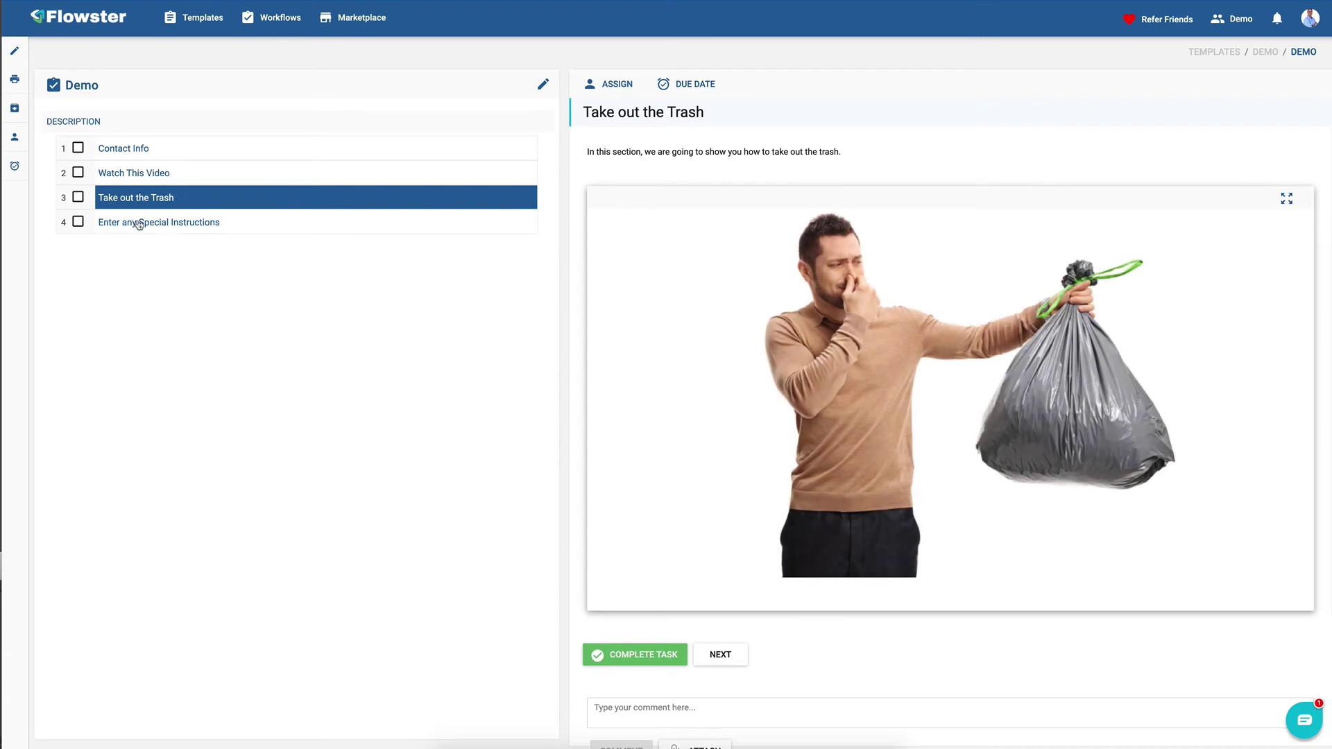
click(139, 223)
click(658, 331)
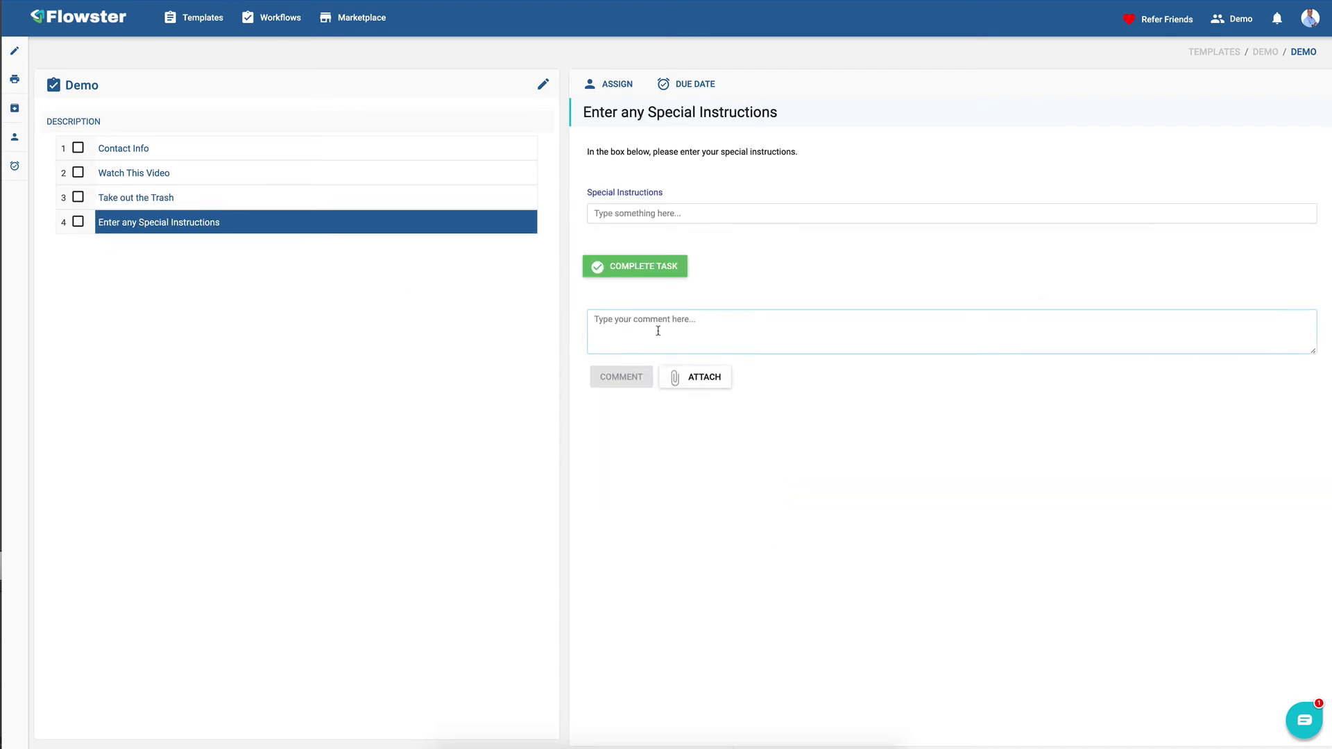
text(Please)
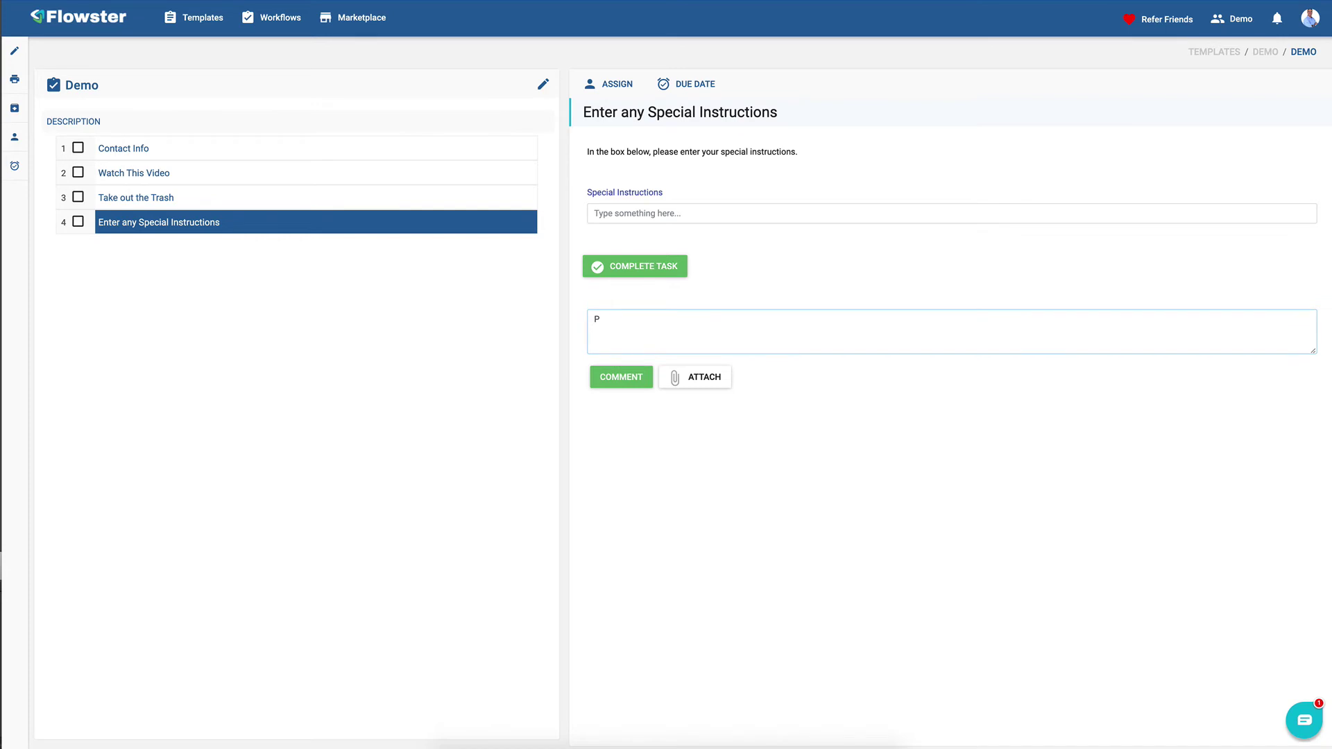
key(BackSpace)
text(Please)
text( go around)
text( to the back)
text( of the hosue)
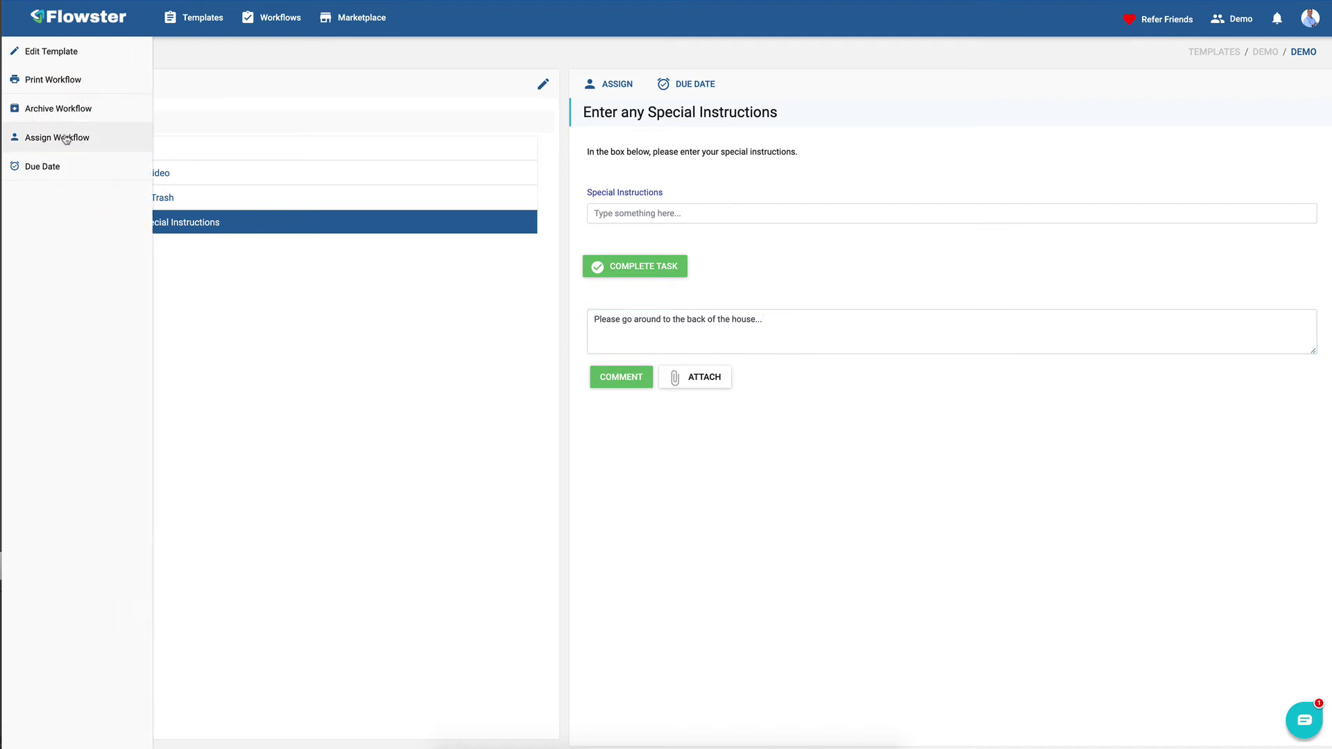
- Tick Contact Info, Watch This Video, Take out the Trash and the final Demo task as done
click(78, 148)
click(78, 172)
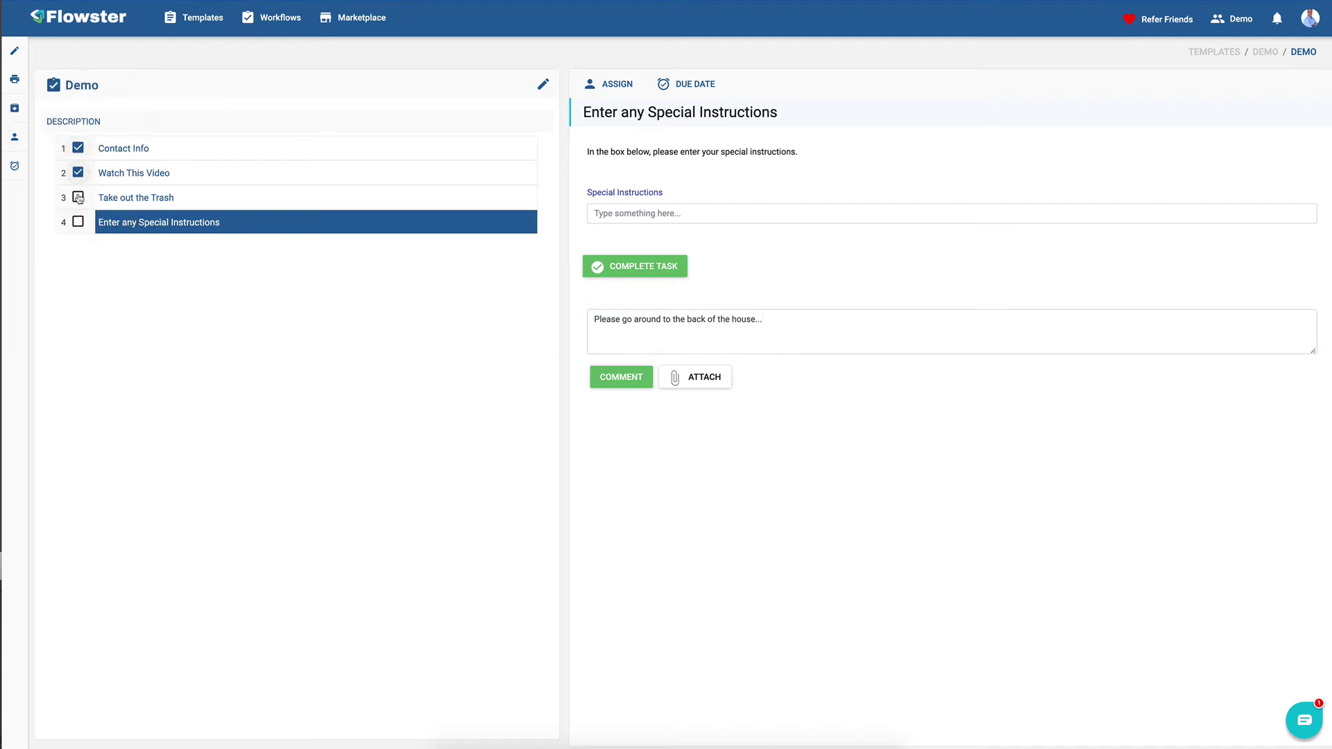
click(78, 197)
click(78, 222)
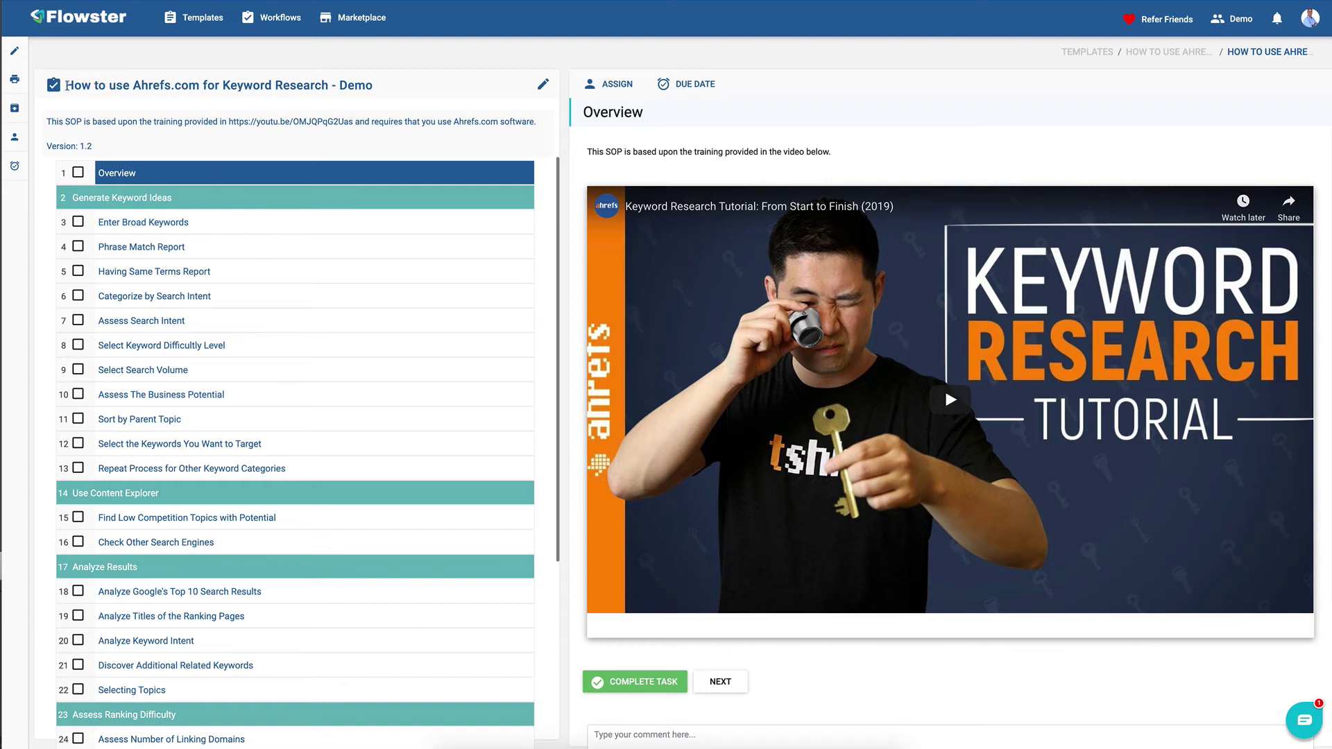
- Assign the keyword-research workflow to the chosen team member
drag(73, 86, 326, 86)
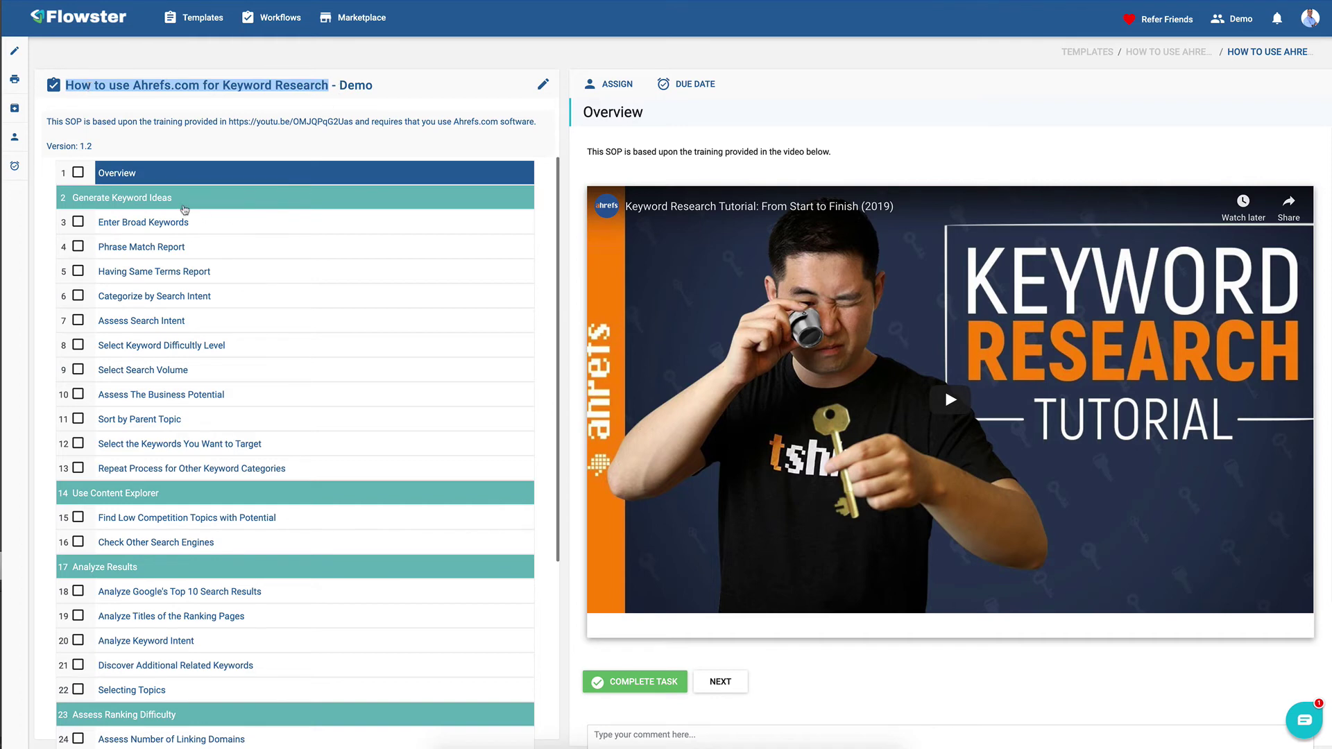
click(21, 137)
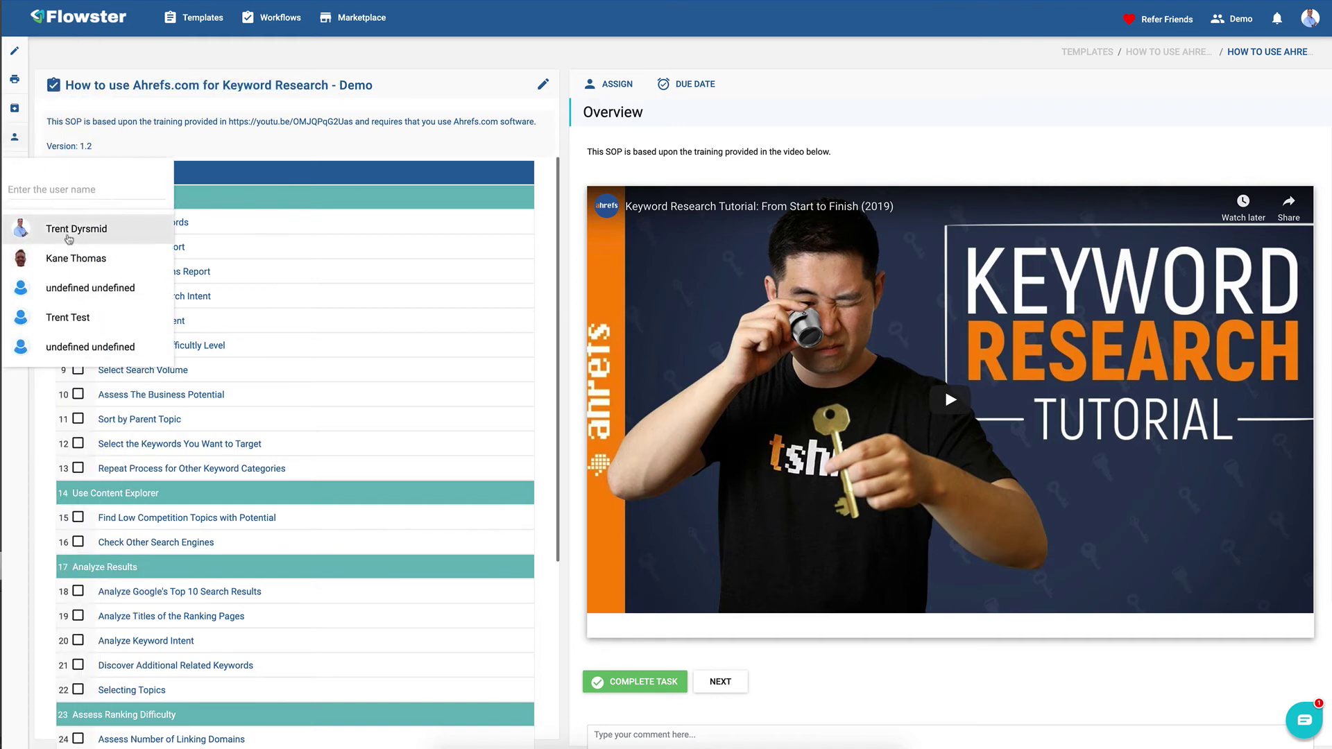
click(68, 229)
click(42, 182)
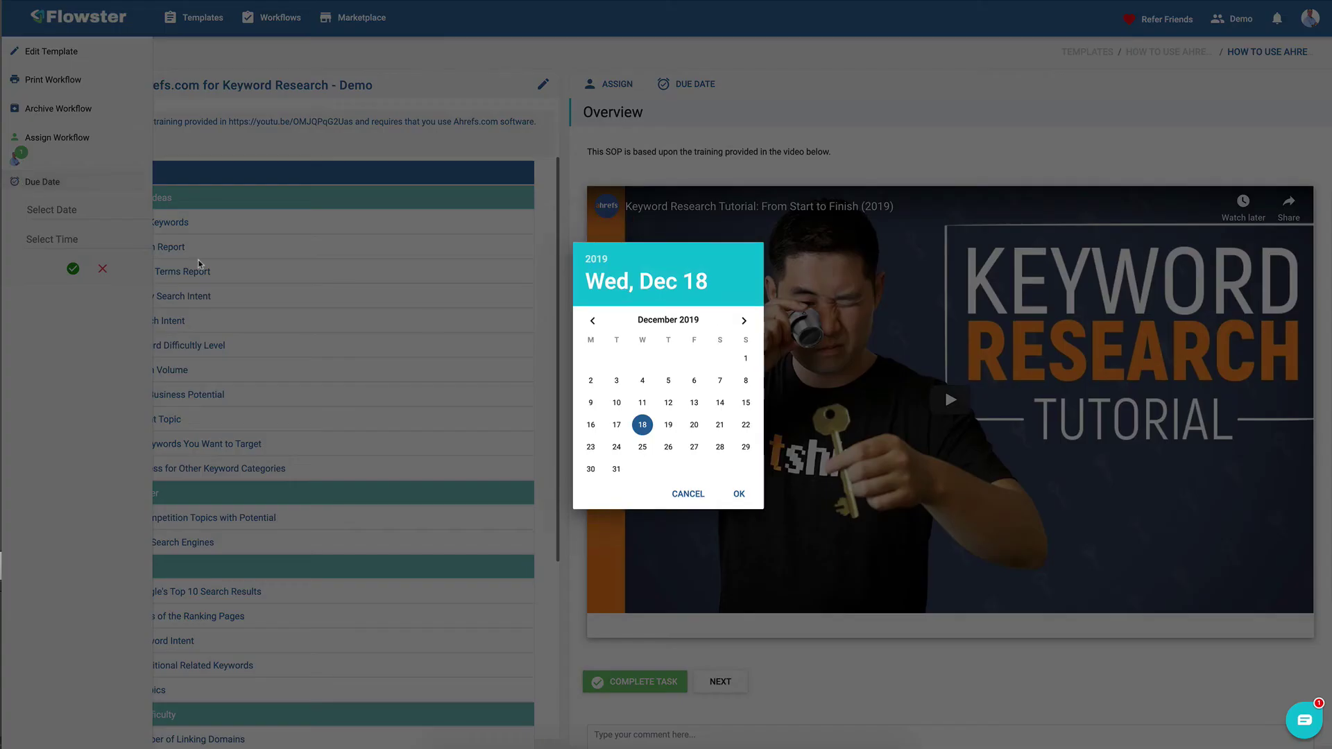
- Set and save the workflow's due date as December 26, 2019
click(668, 447)
click(738, 494)
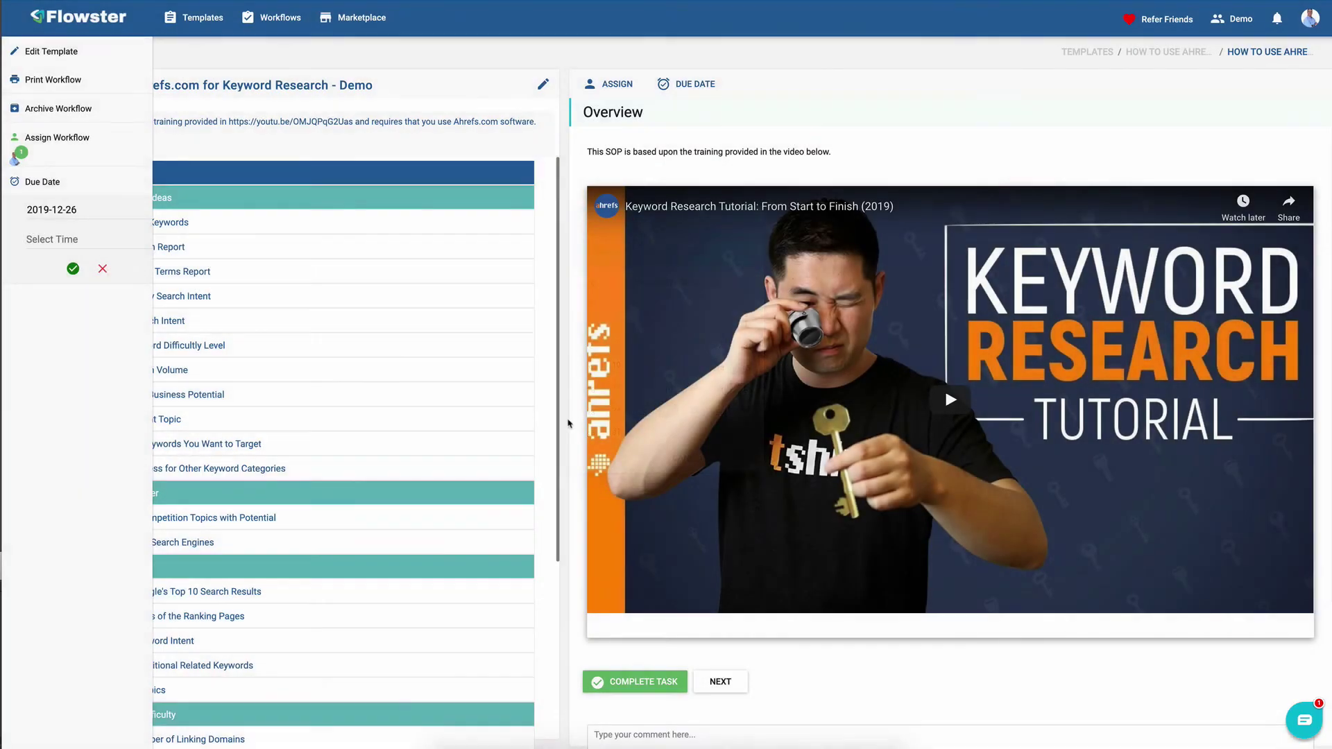
click(73, 269)
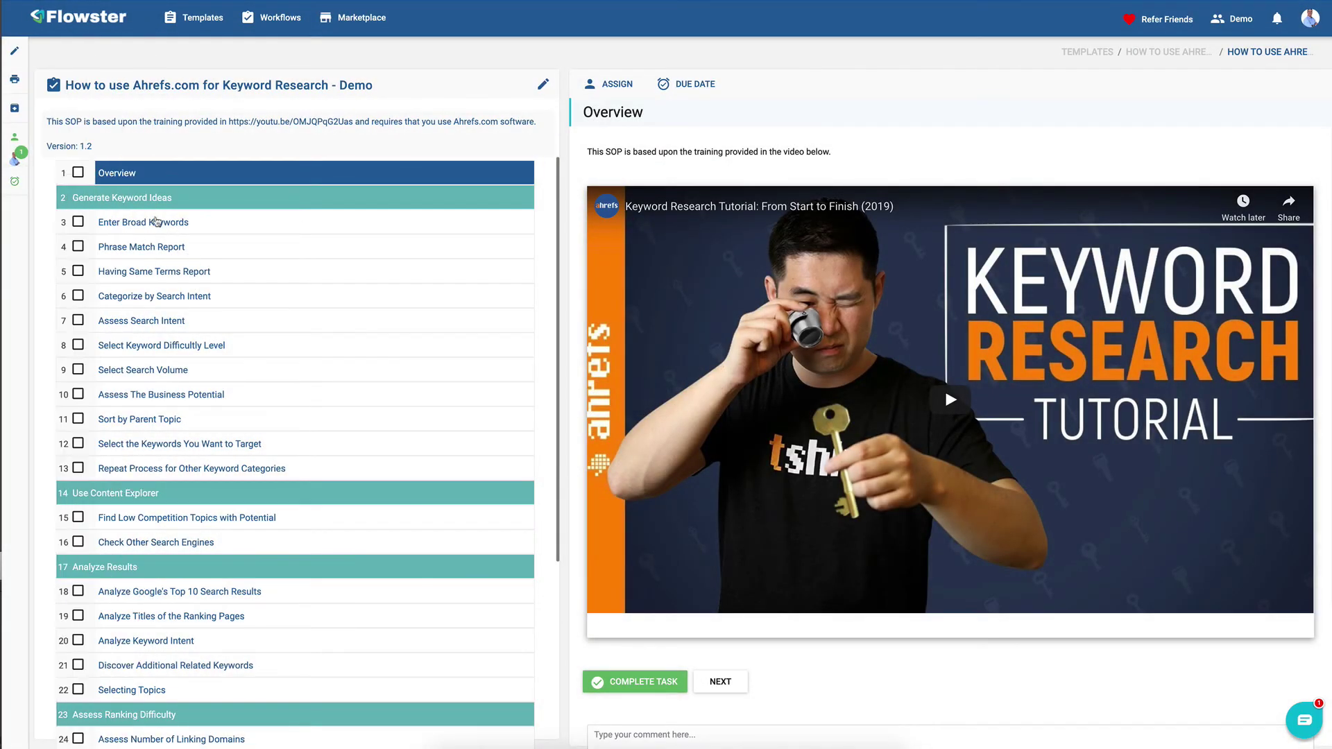
scroll(174, 260, down, 5)
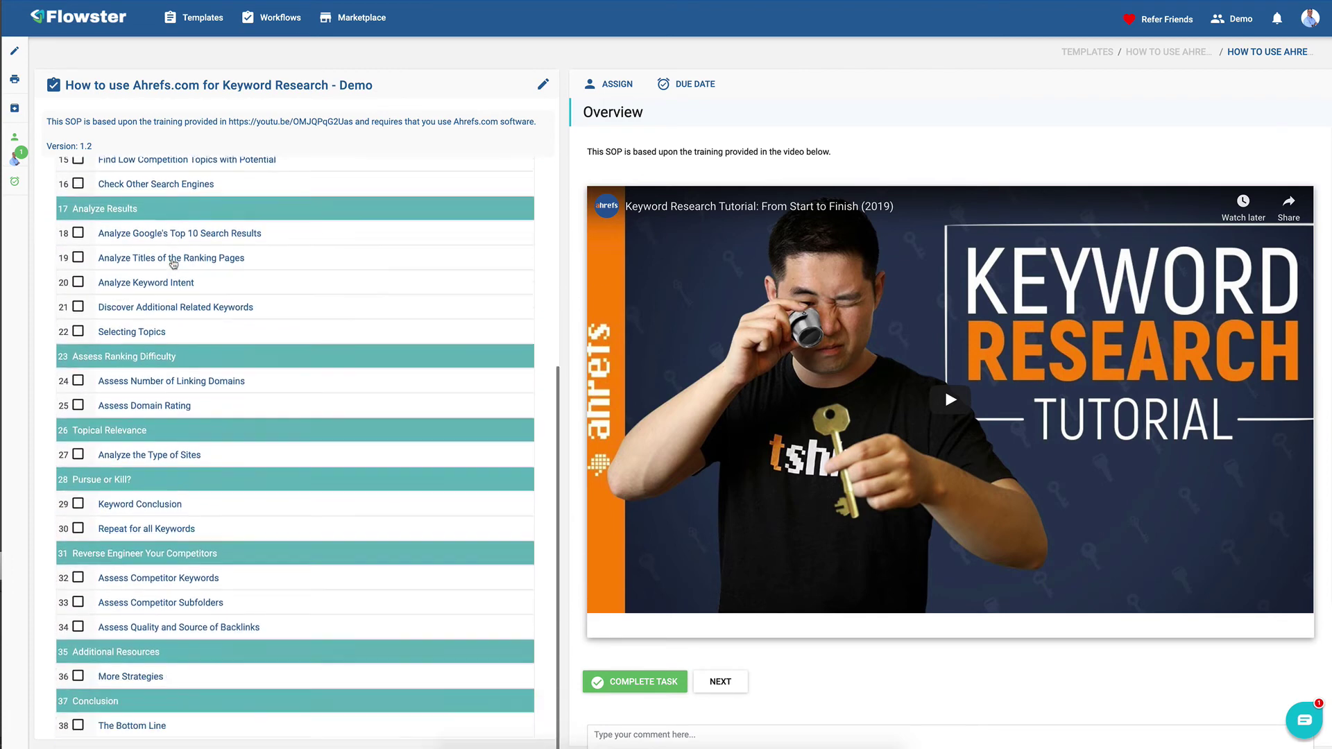
scroll(172, 352, up, 3)
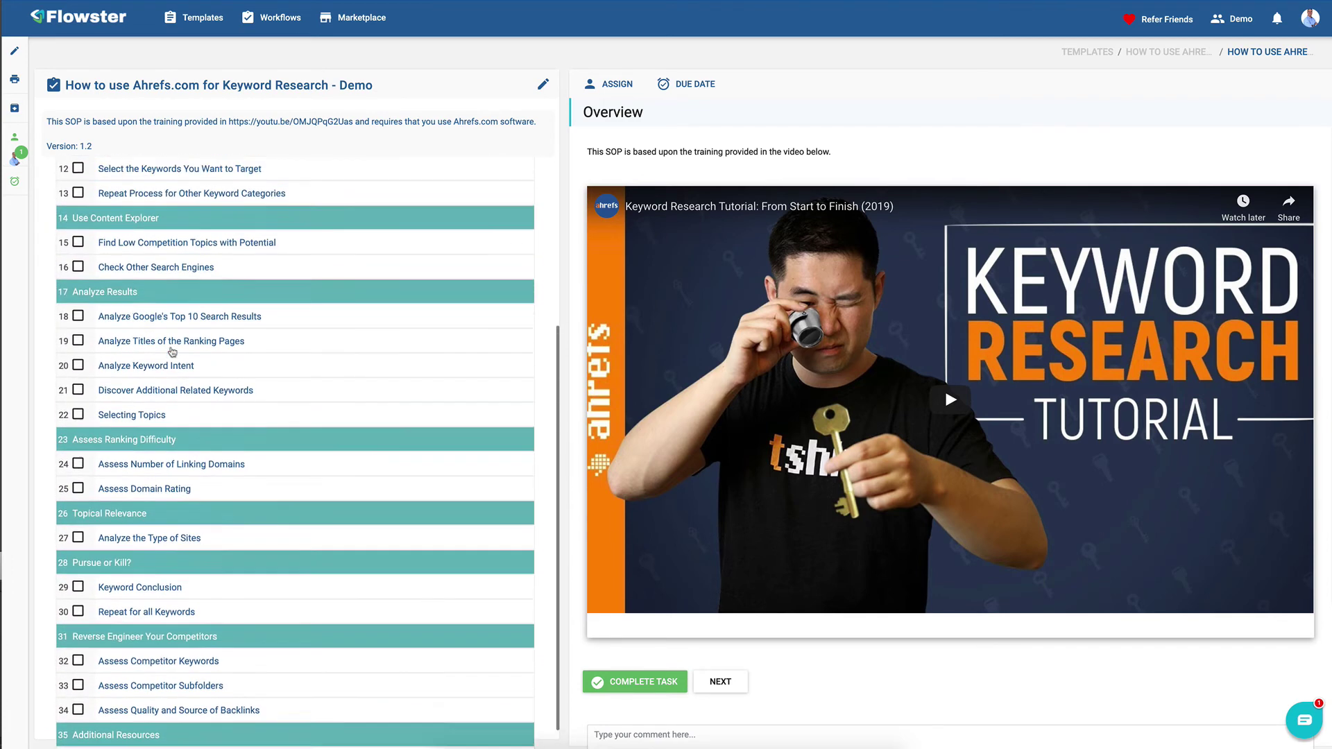
scroll(172, 352, up, 4)
- Open the Enter Broad Keywords step and enter 'apple slicer' in its Broad Keywords field
click(154, 224)
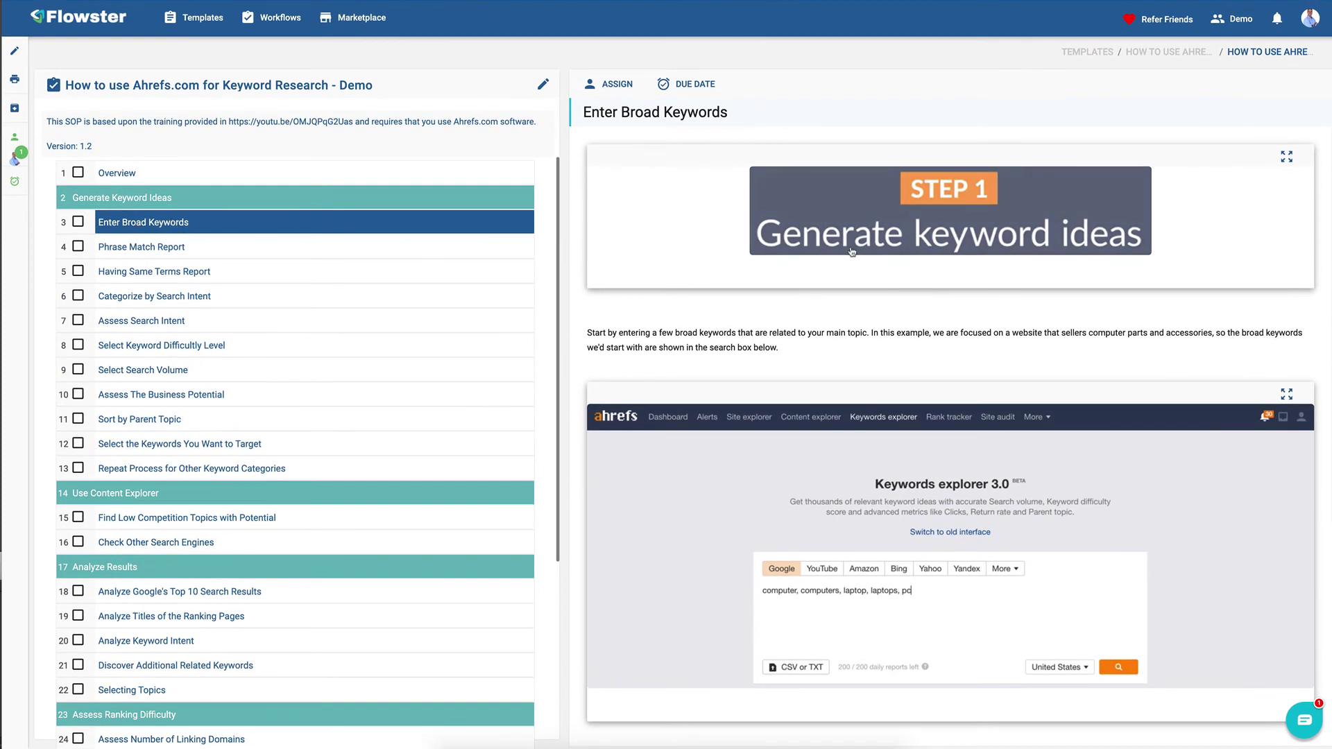
scroll(852, 251, down, 6)
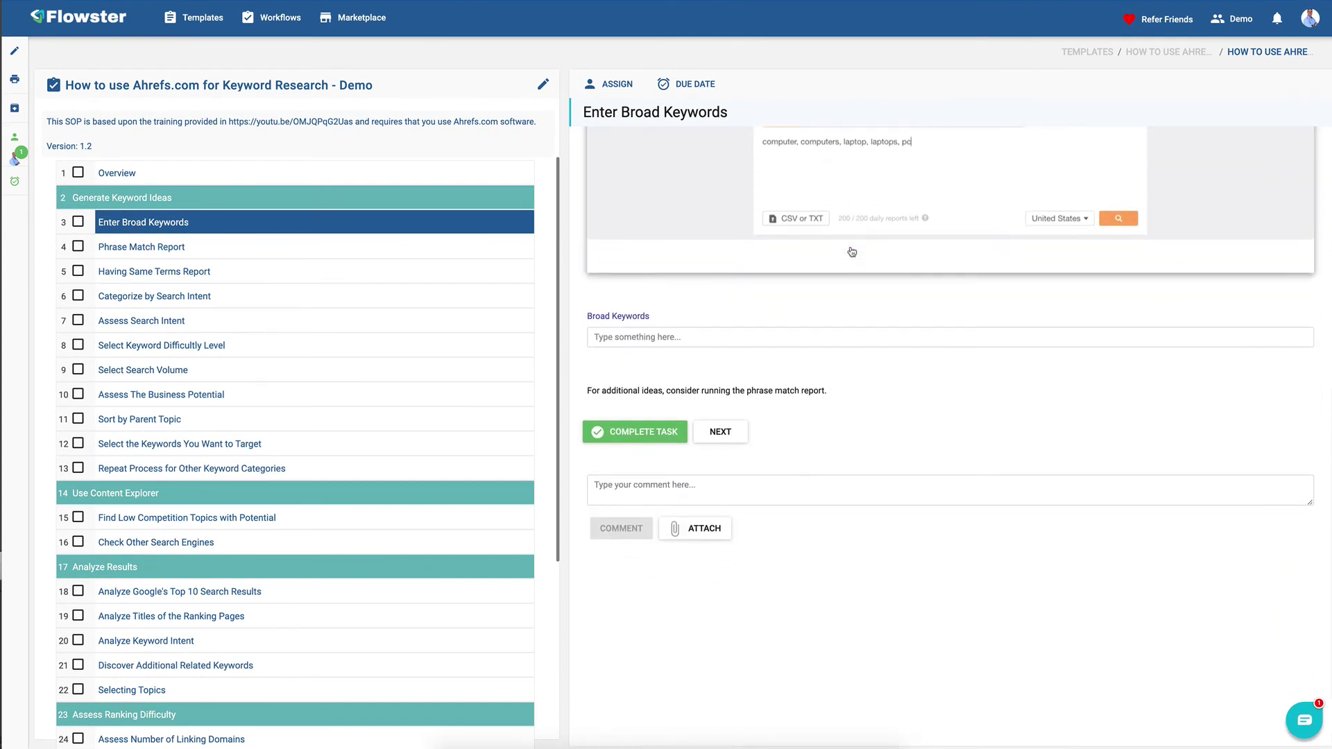
scroll(852, 251, up, 6)
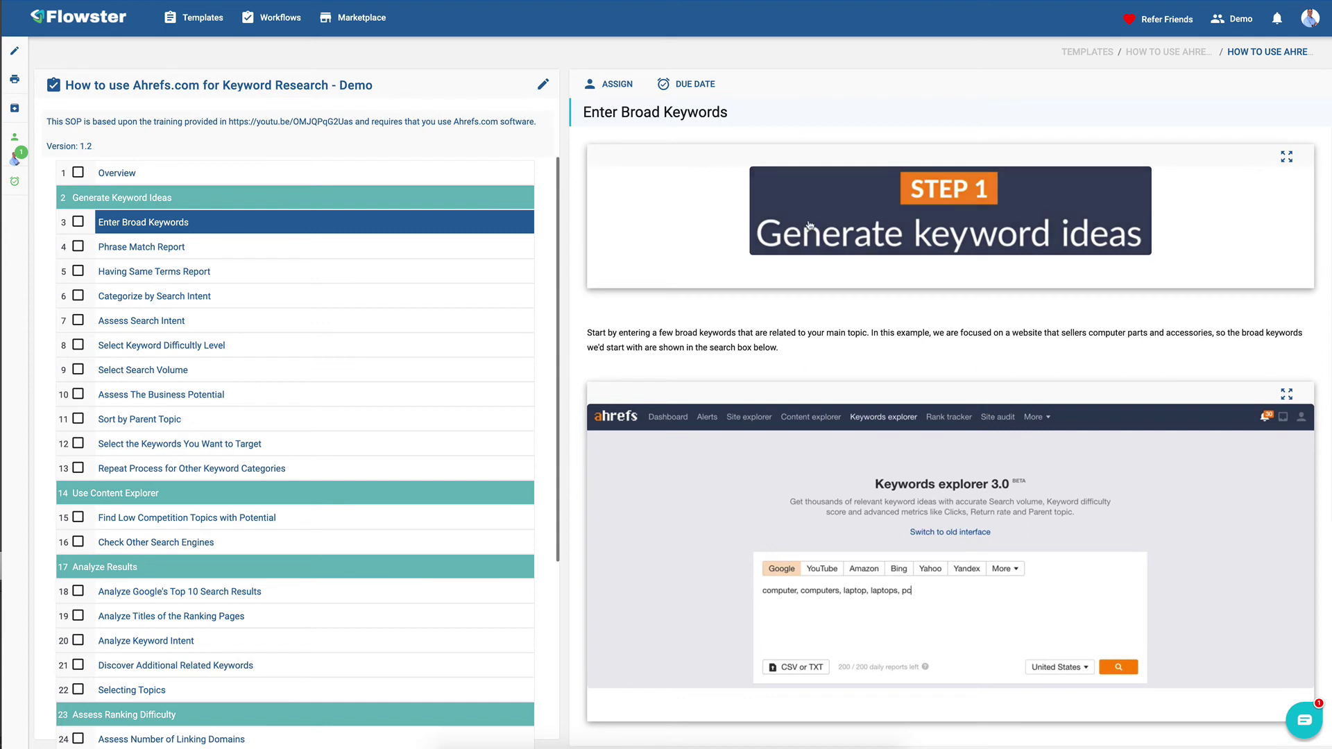
scroll(837, 226, down, 6)
scroll(837, 226, up, 2)
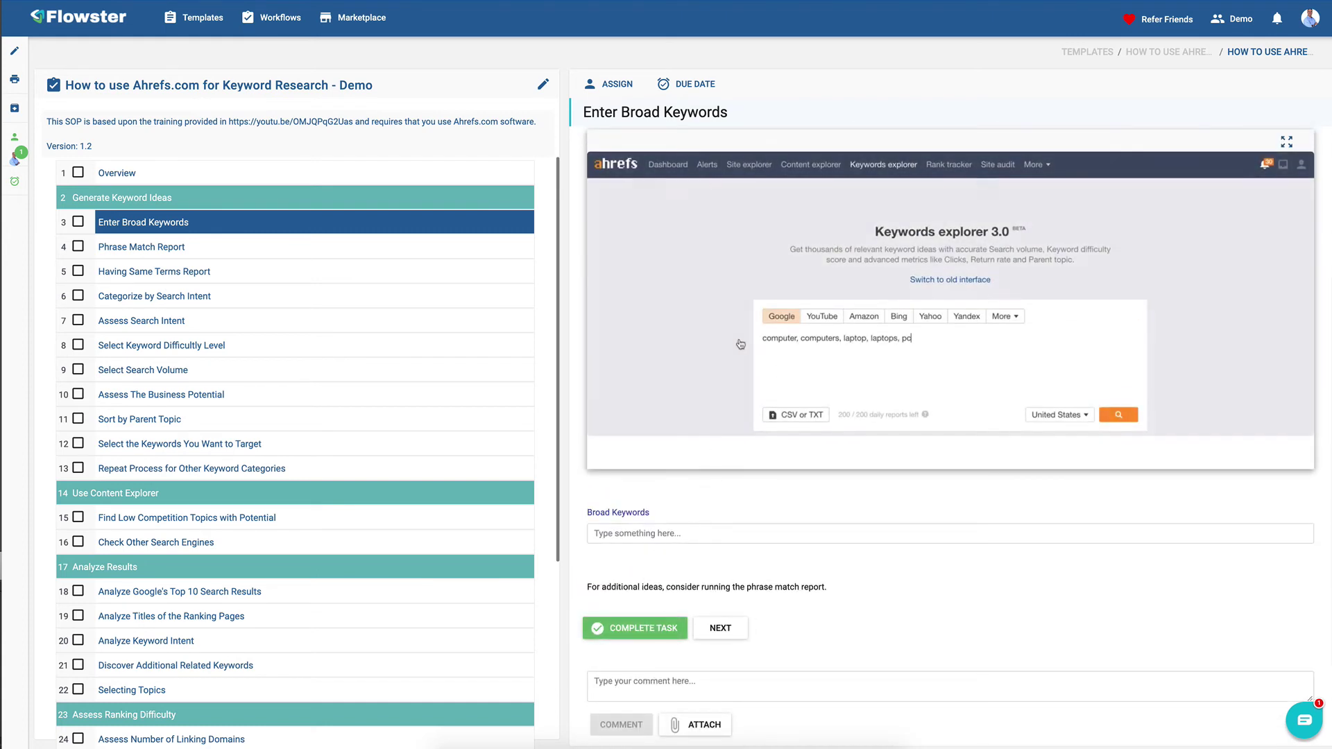
scroll(745, 333, up, 2)
scroll(745, 333, up, 2)
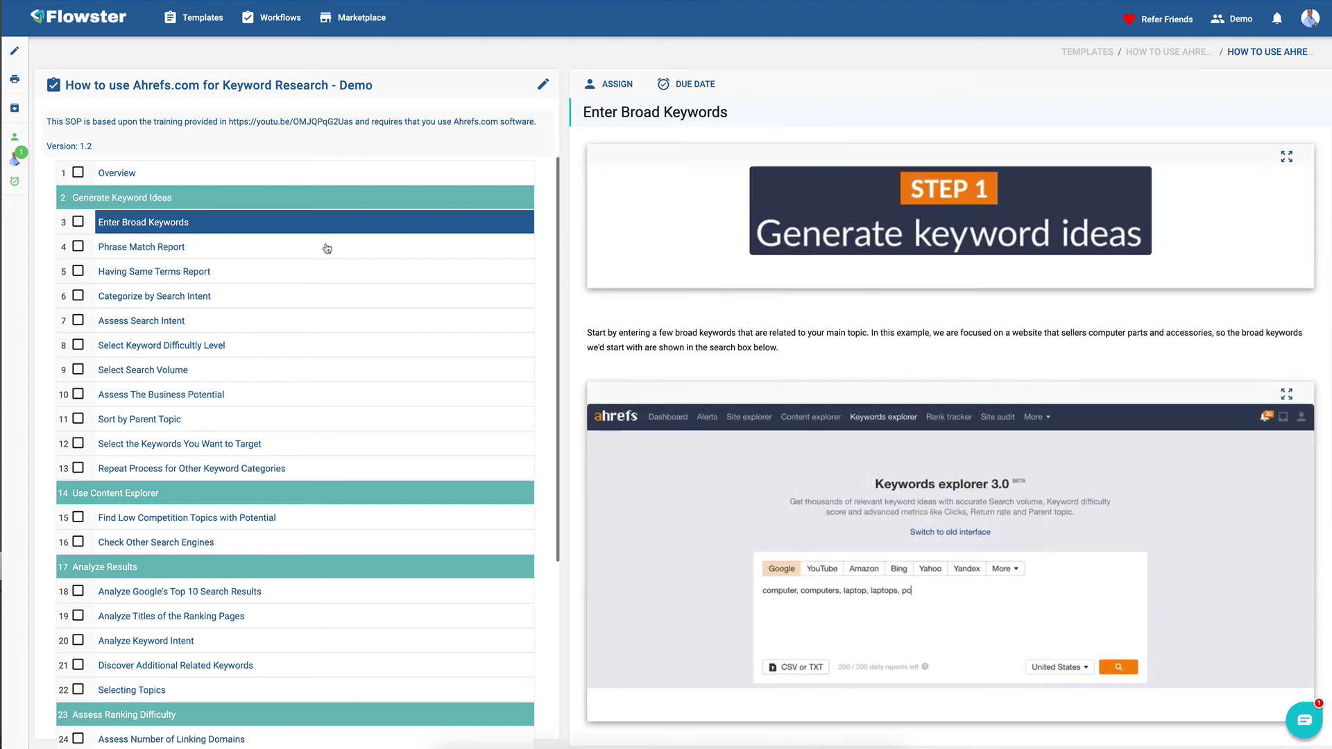
scroll(658, 288, down, 5)
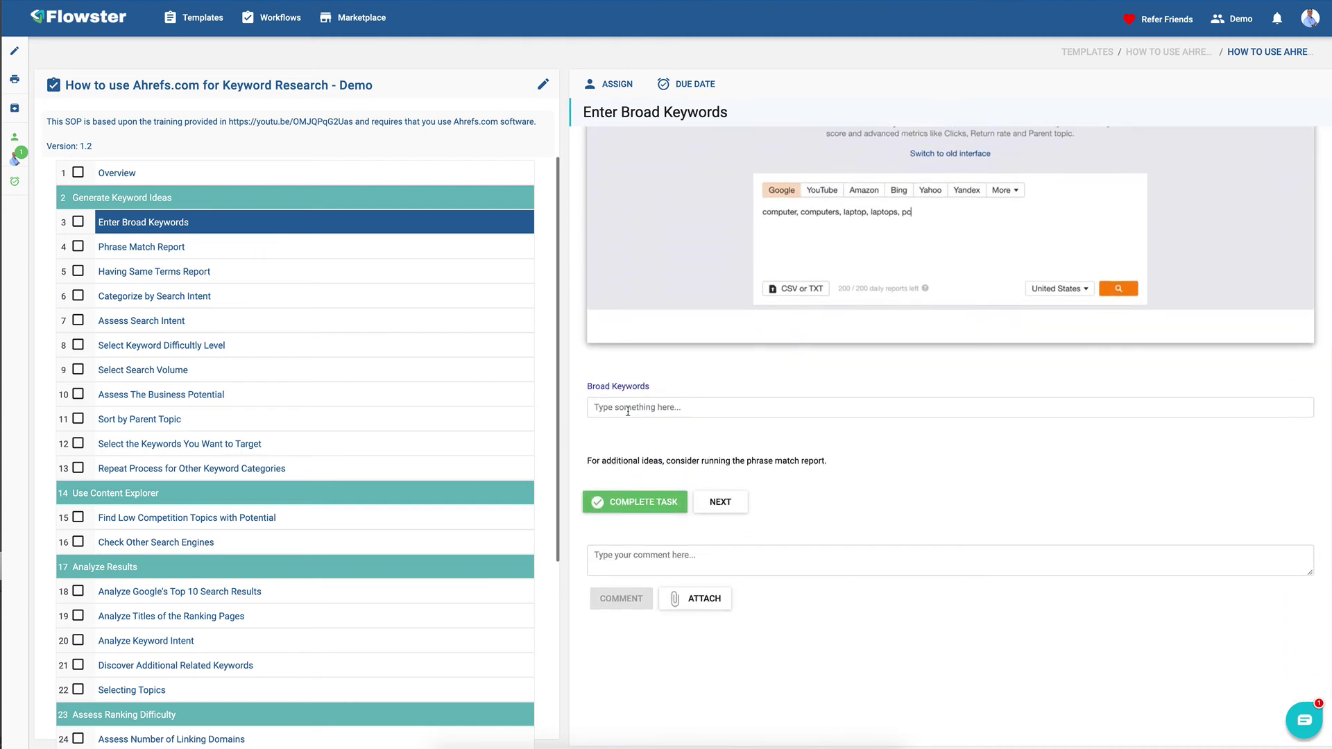
click(631, 406)
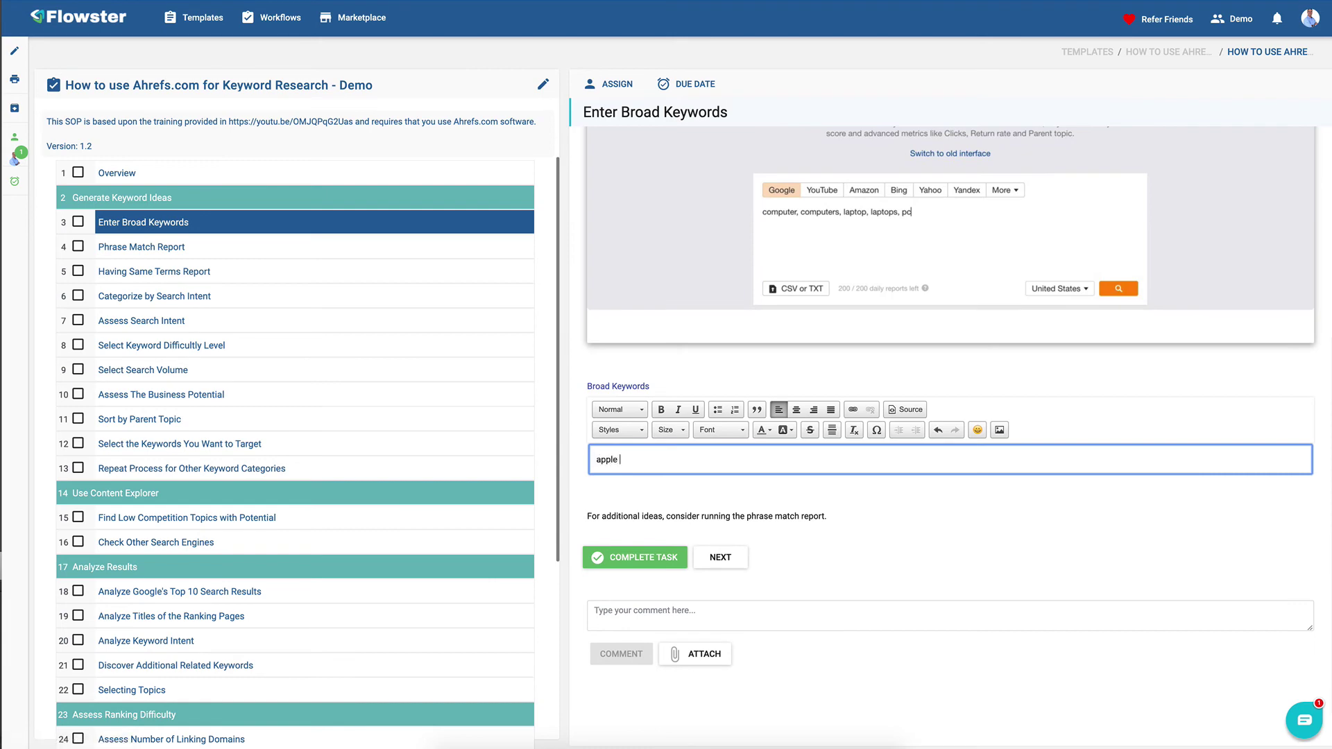
- Complete Enter Broad Keywords, Phrase Match Report and Having Same Terms Report, then revisit Enter Broad Keywords
click(635, 558)
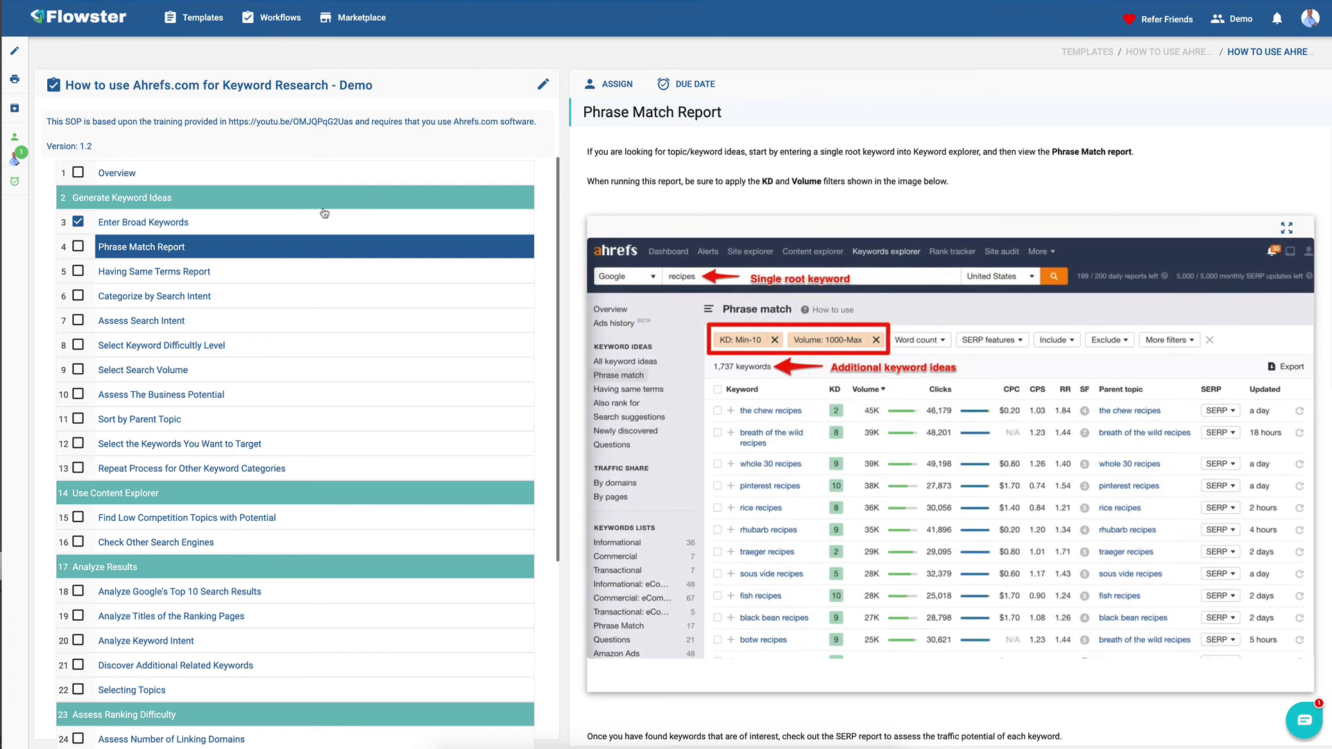
scroll(691, 199, down, 1)
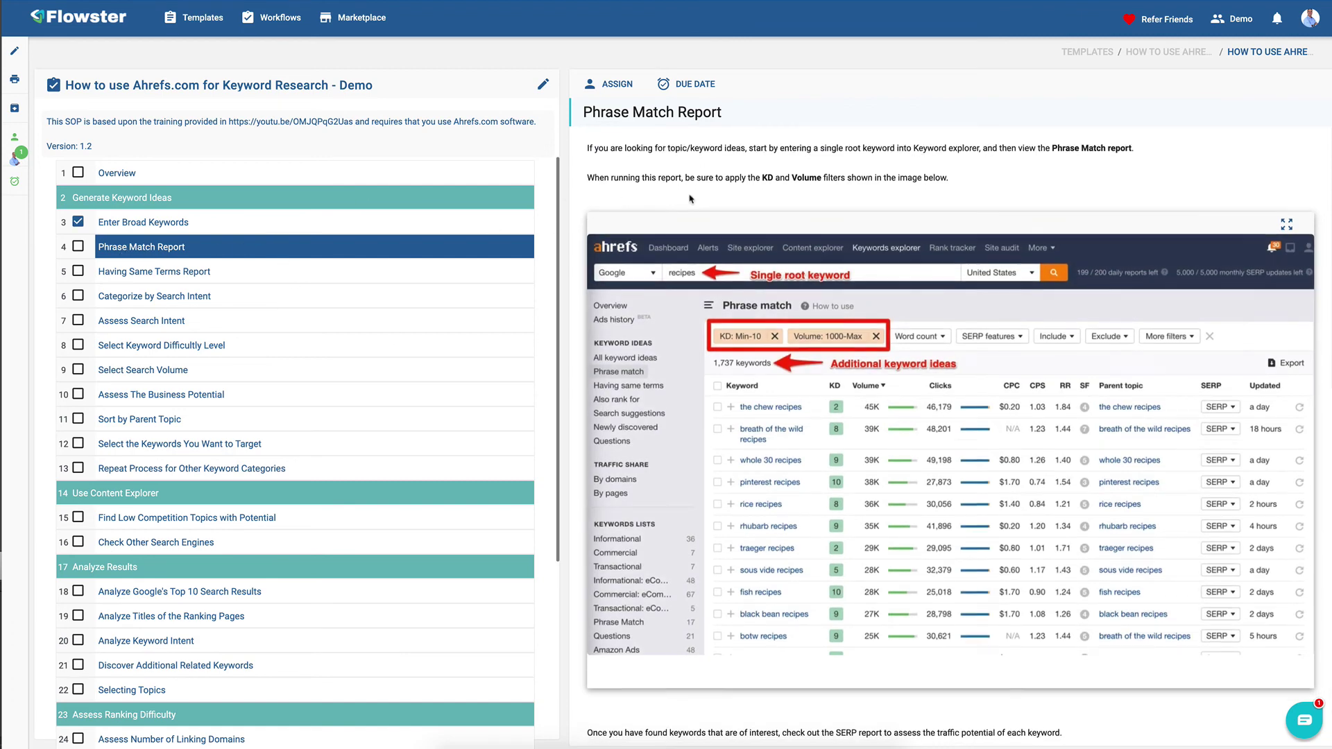
scroll(691, 199, down, 10)
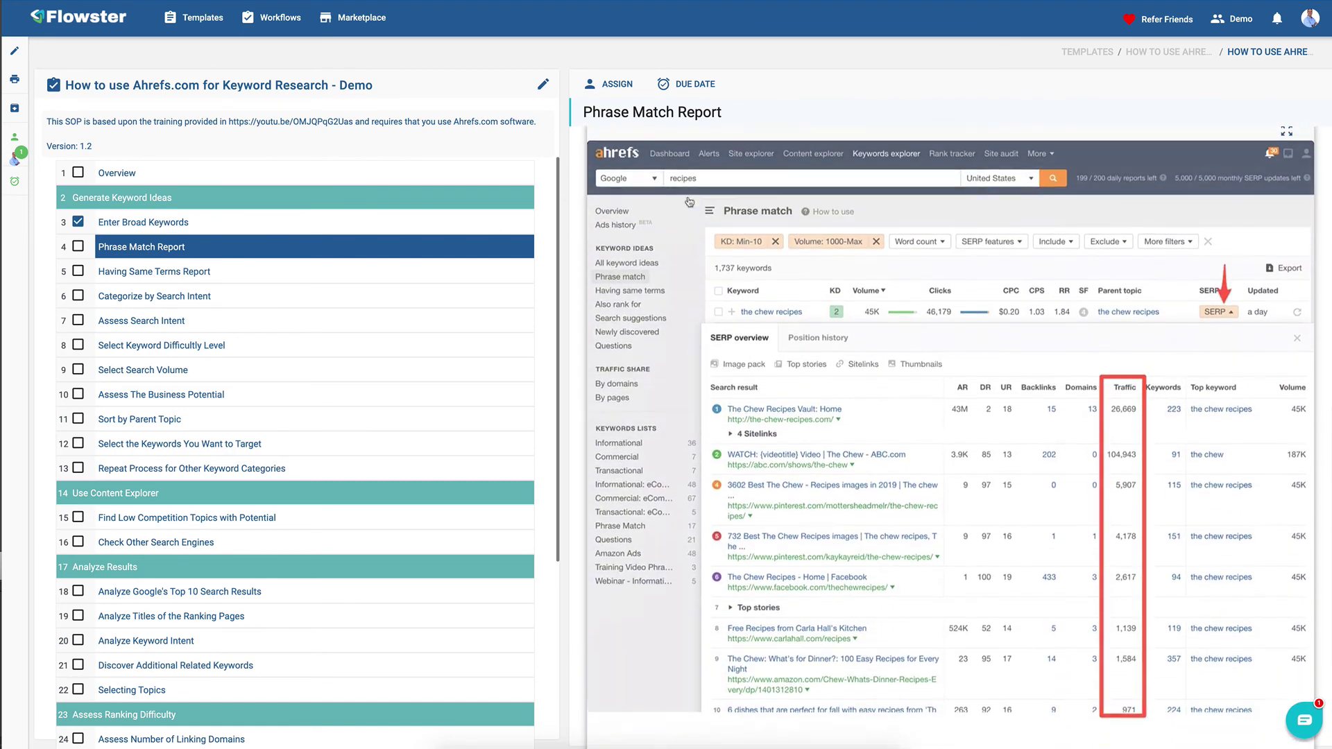
scroll(689, 202, down, 5)
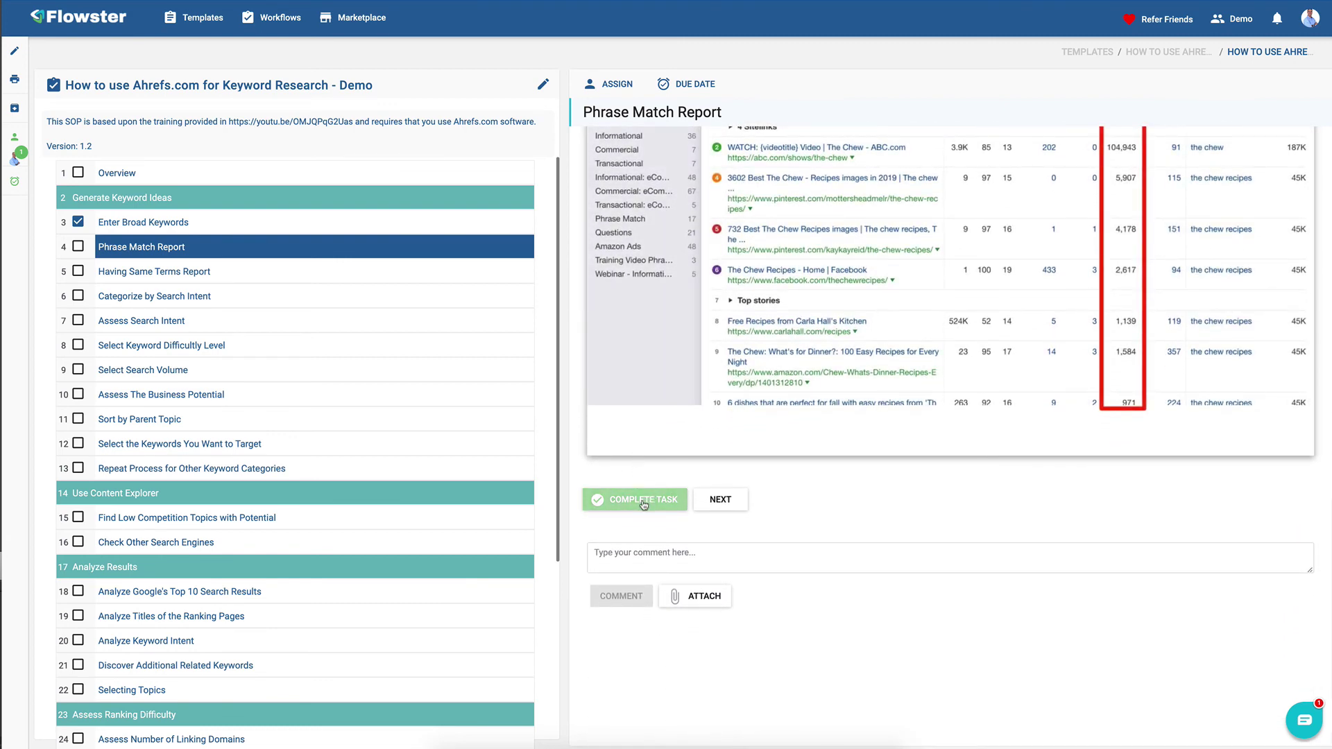
click(643, 502)
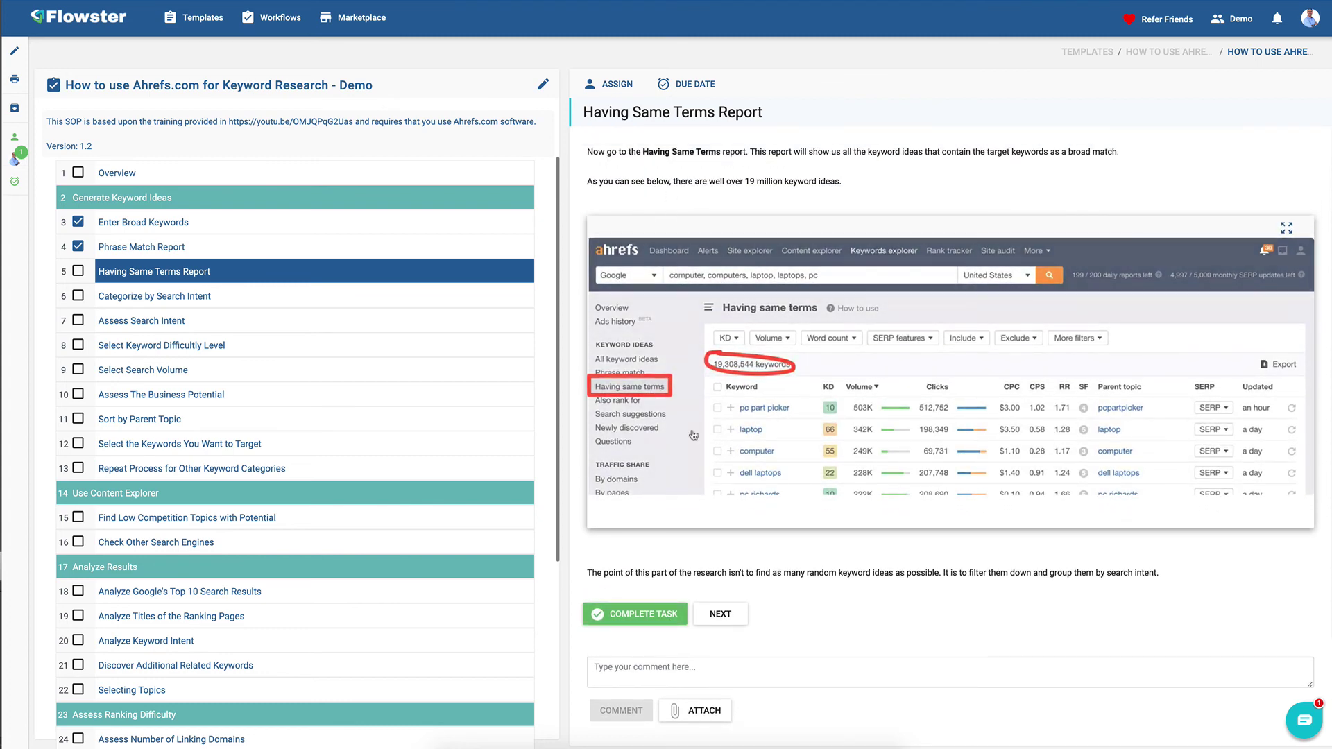
click(644, 613)
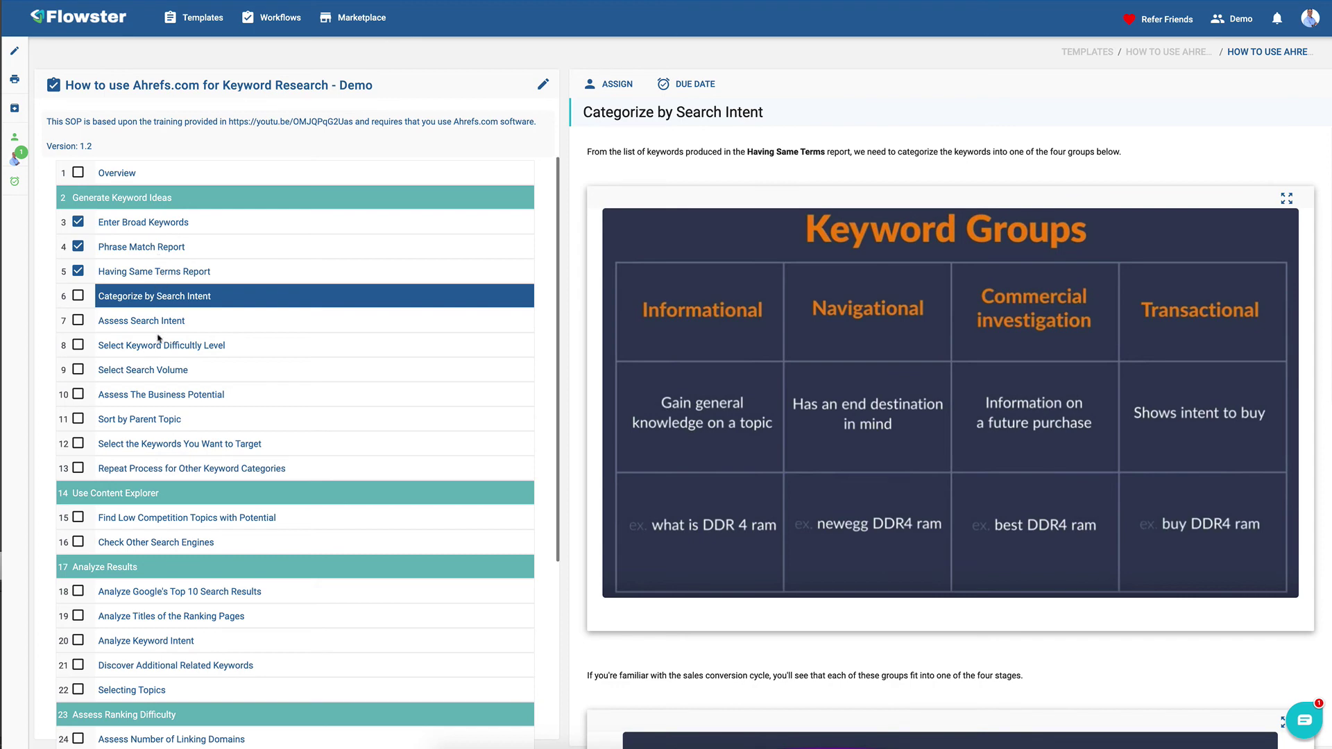
click(171, 227)
scroll(829, 247, down, 8)
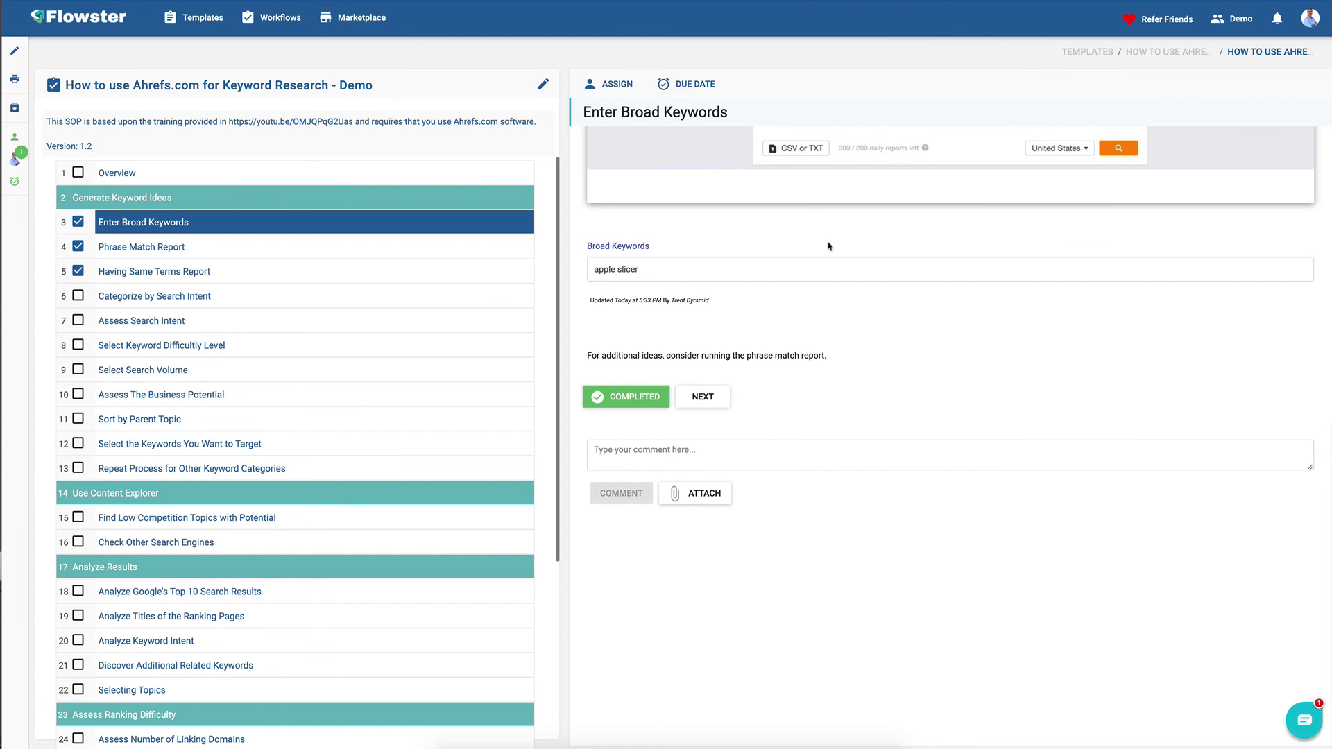
- Go through Categorize by Search Intent to the Assess Search Intent step and view its modifier content
scroll(742, 235, up, 8)
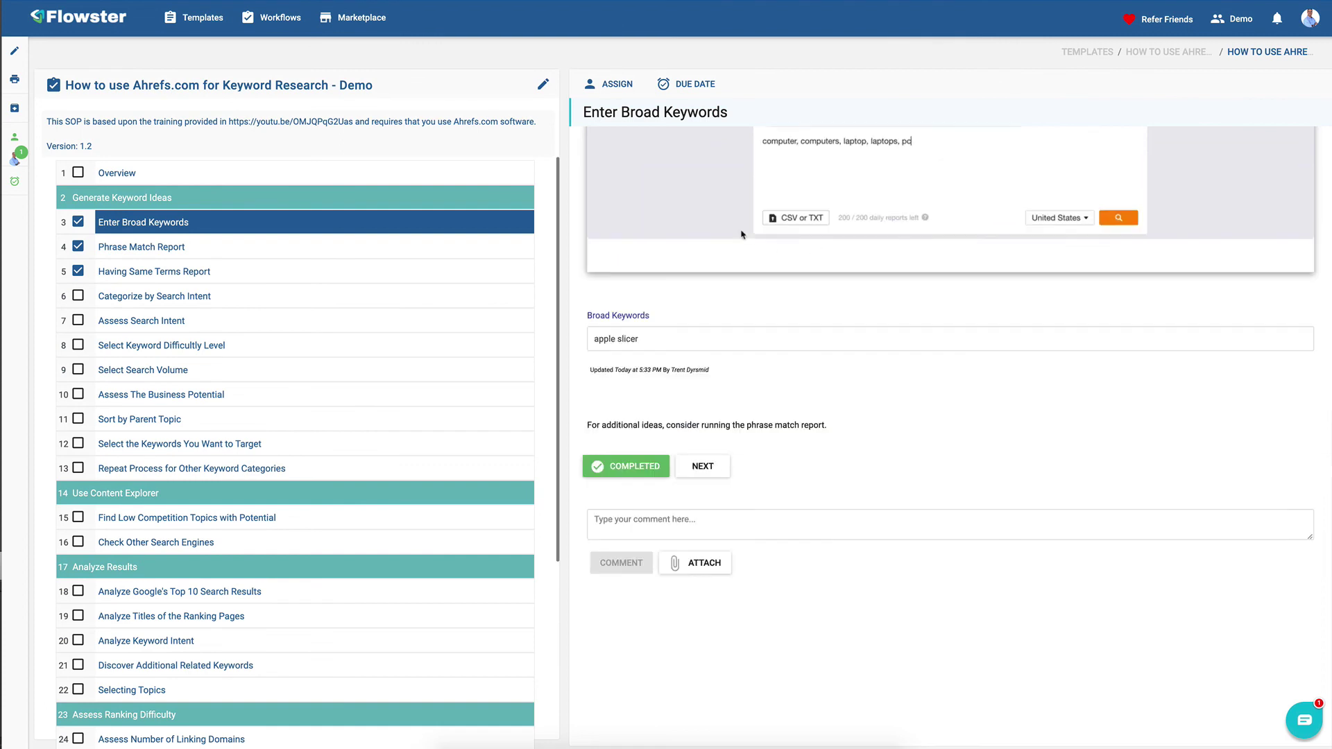
scroll(743, 235, down, 8)
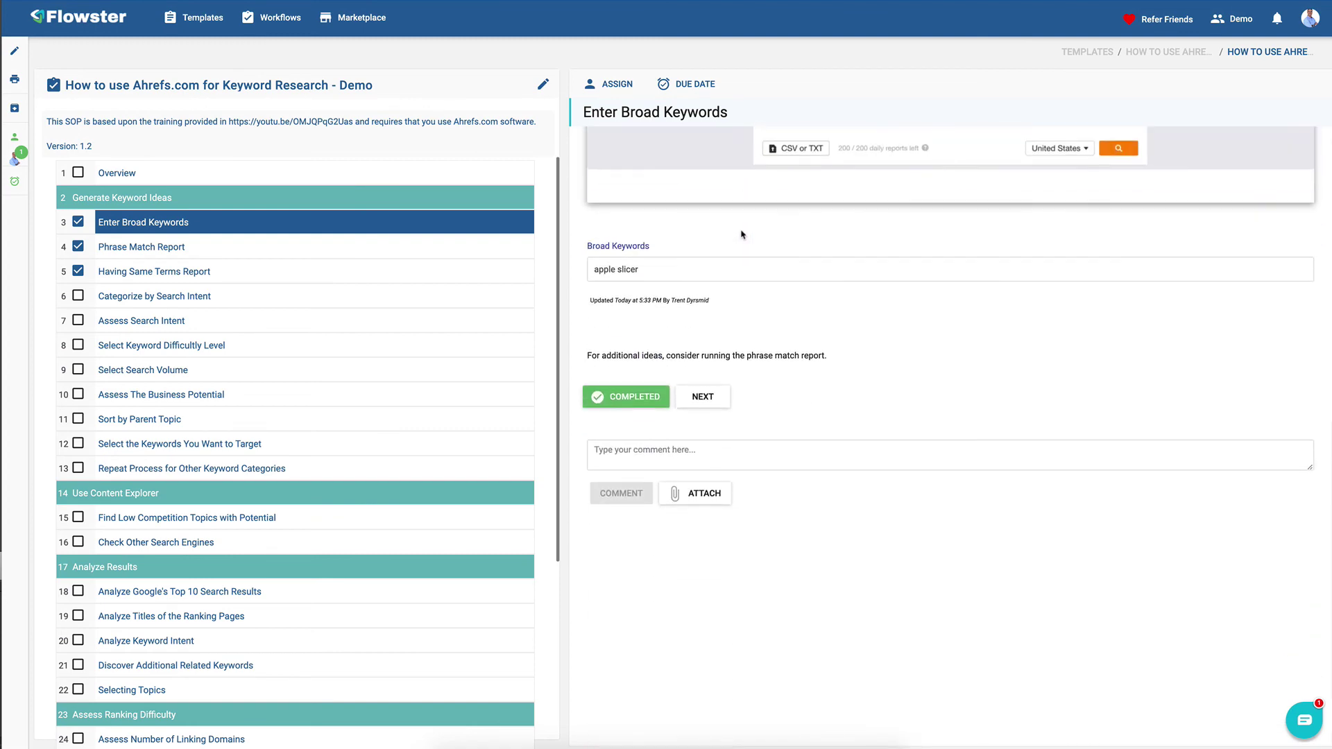
scroll(742, 234, up, 7)
scroll(658, 356, down, 6)
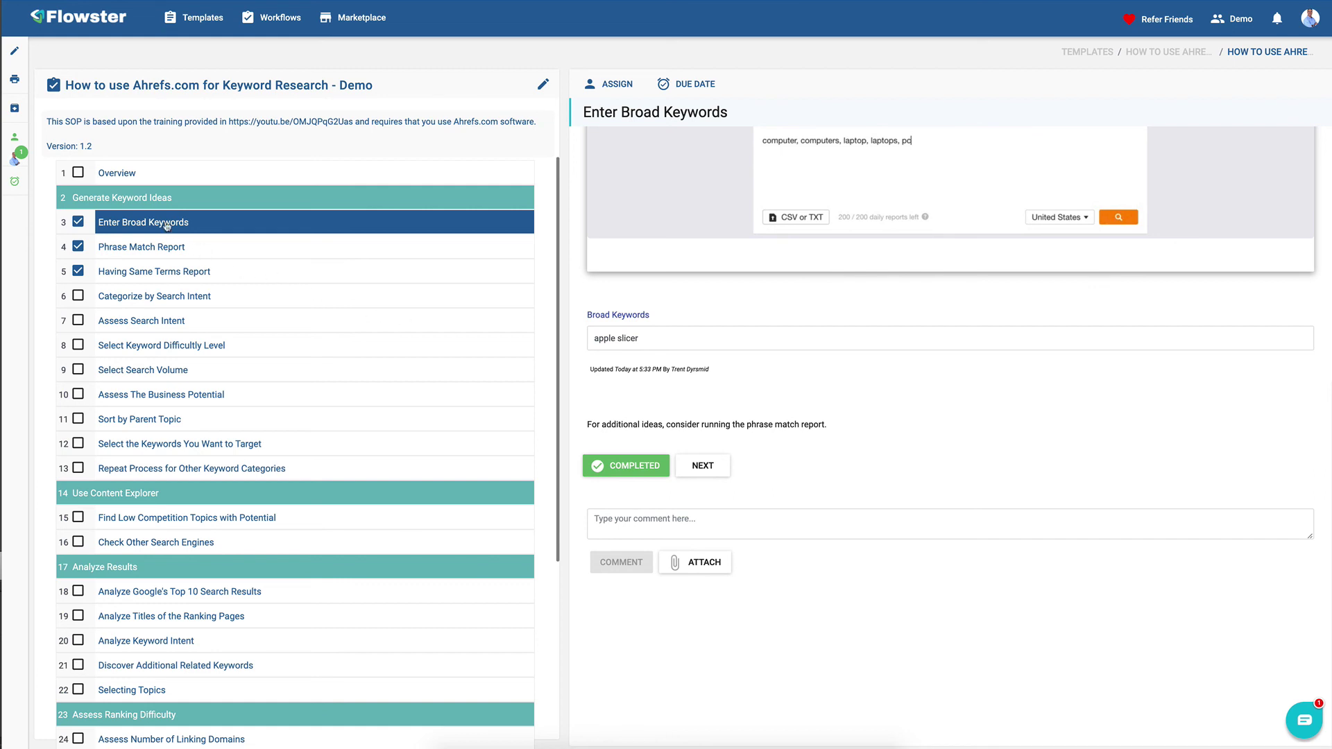
scroll(148, 402, down, 1)
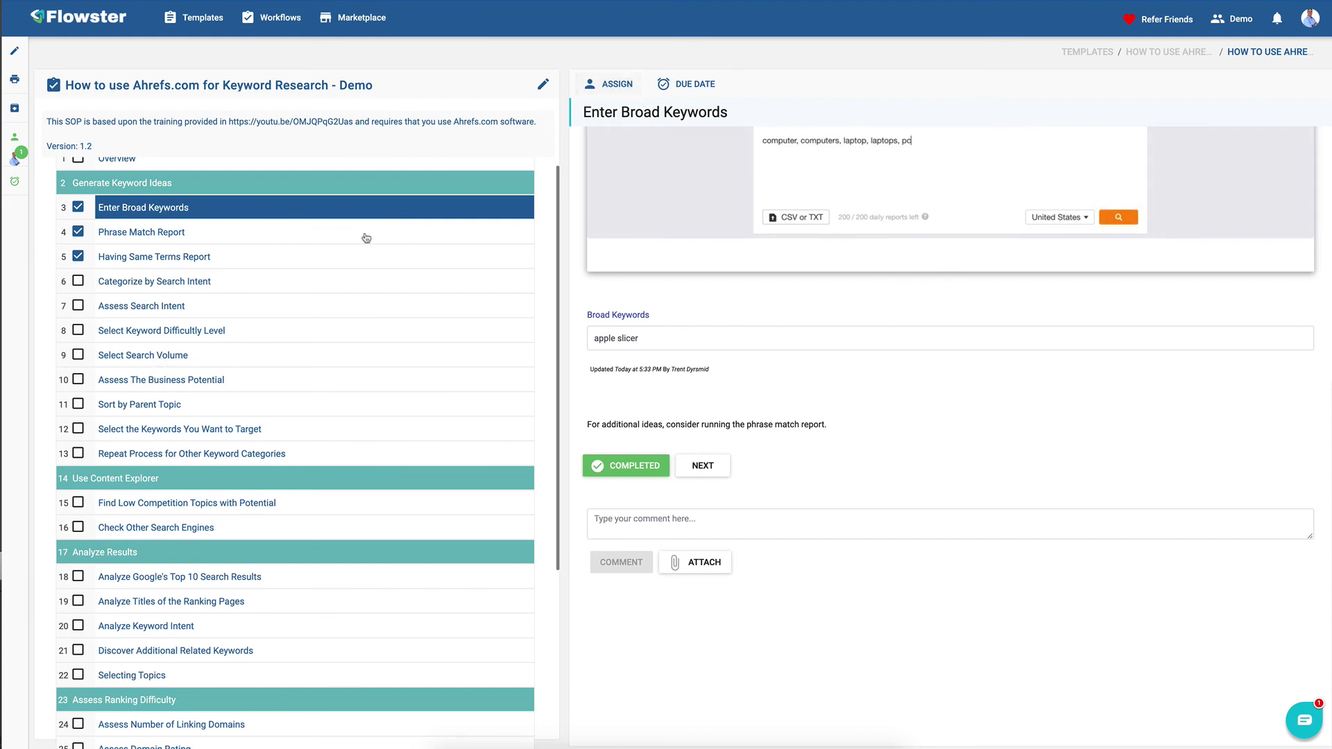
click(180, 291)
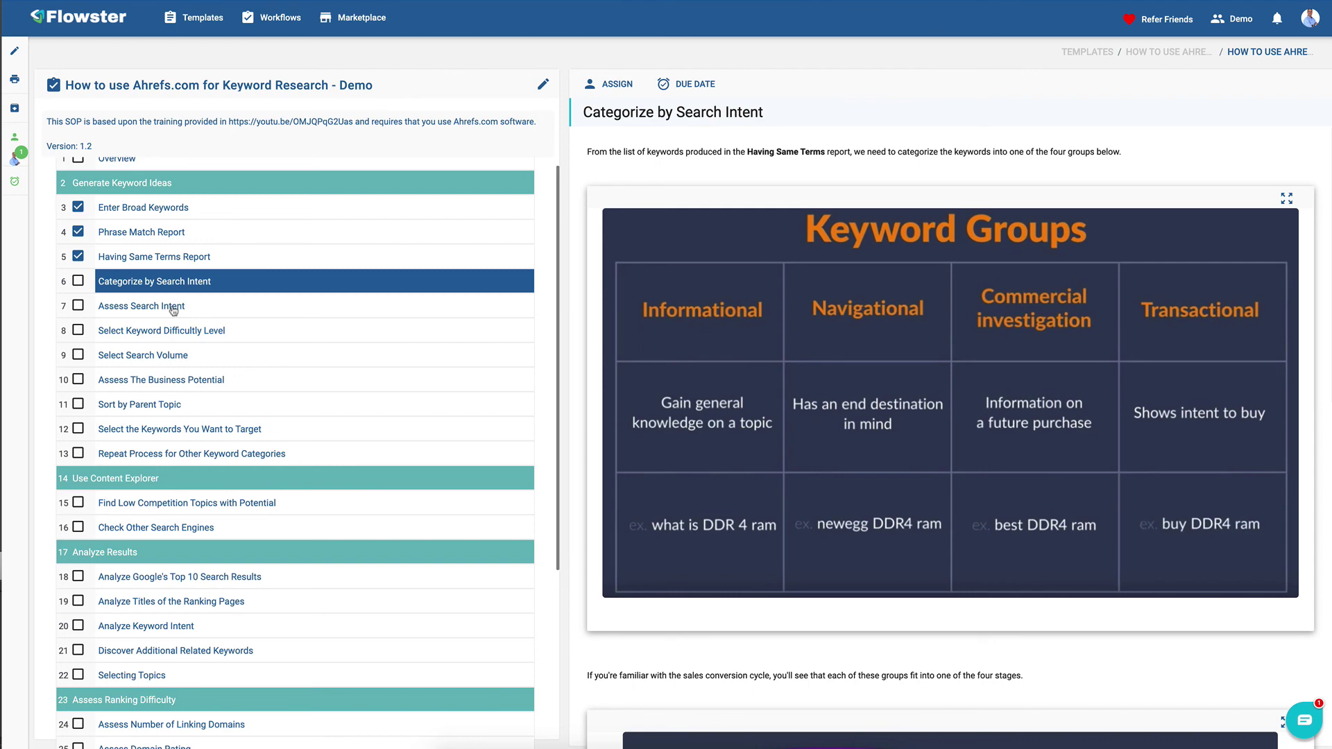
click(174, 309)
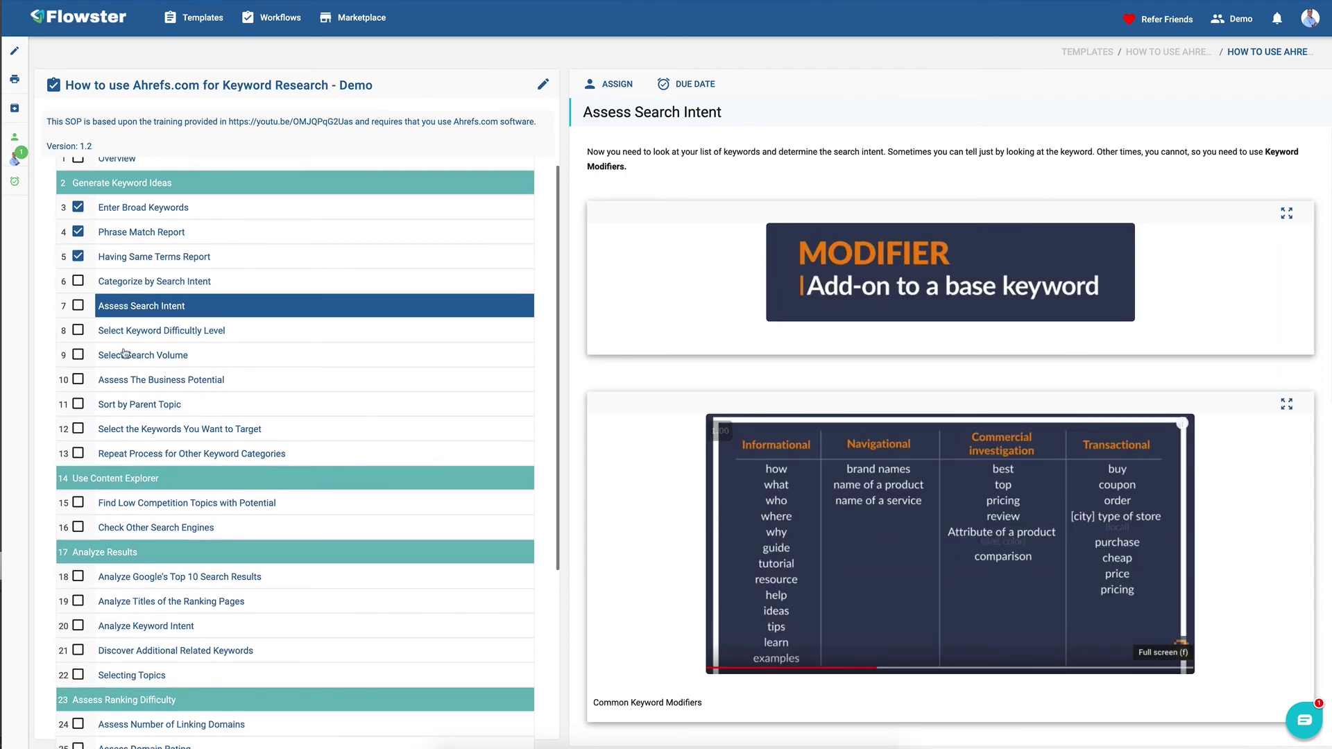
scroll(208, 306, down, 2)
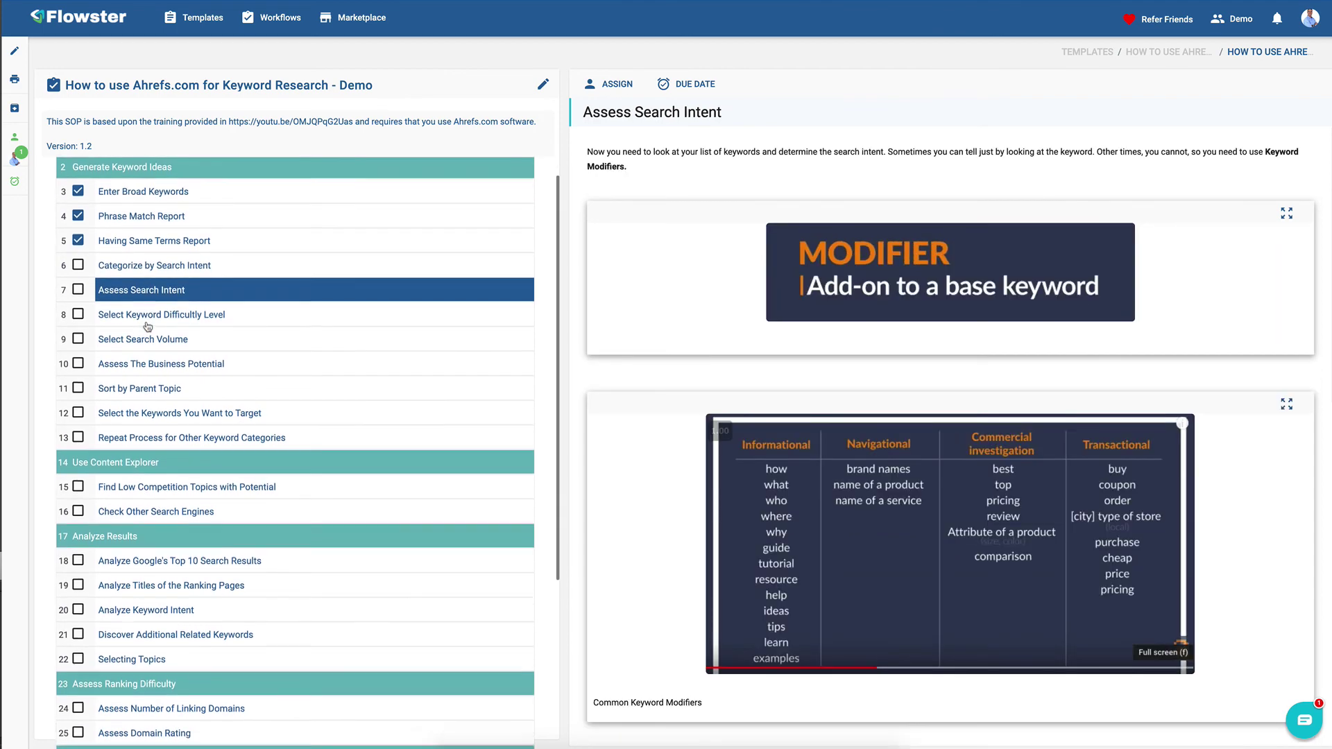